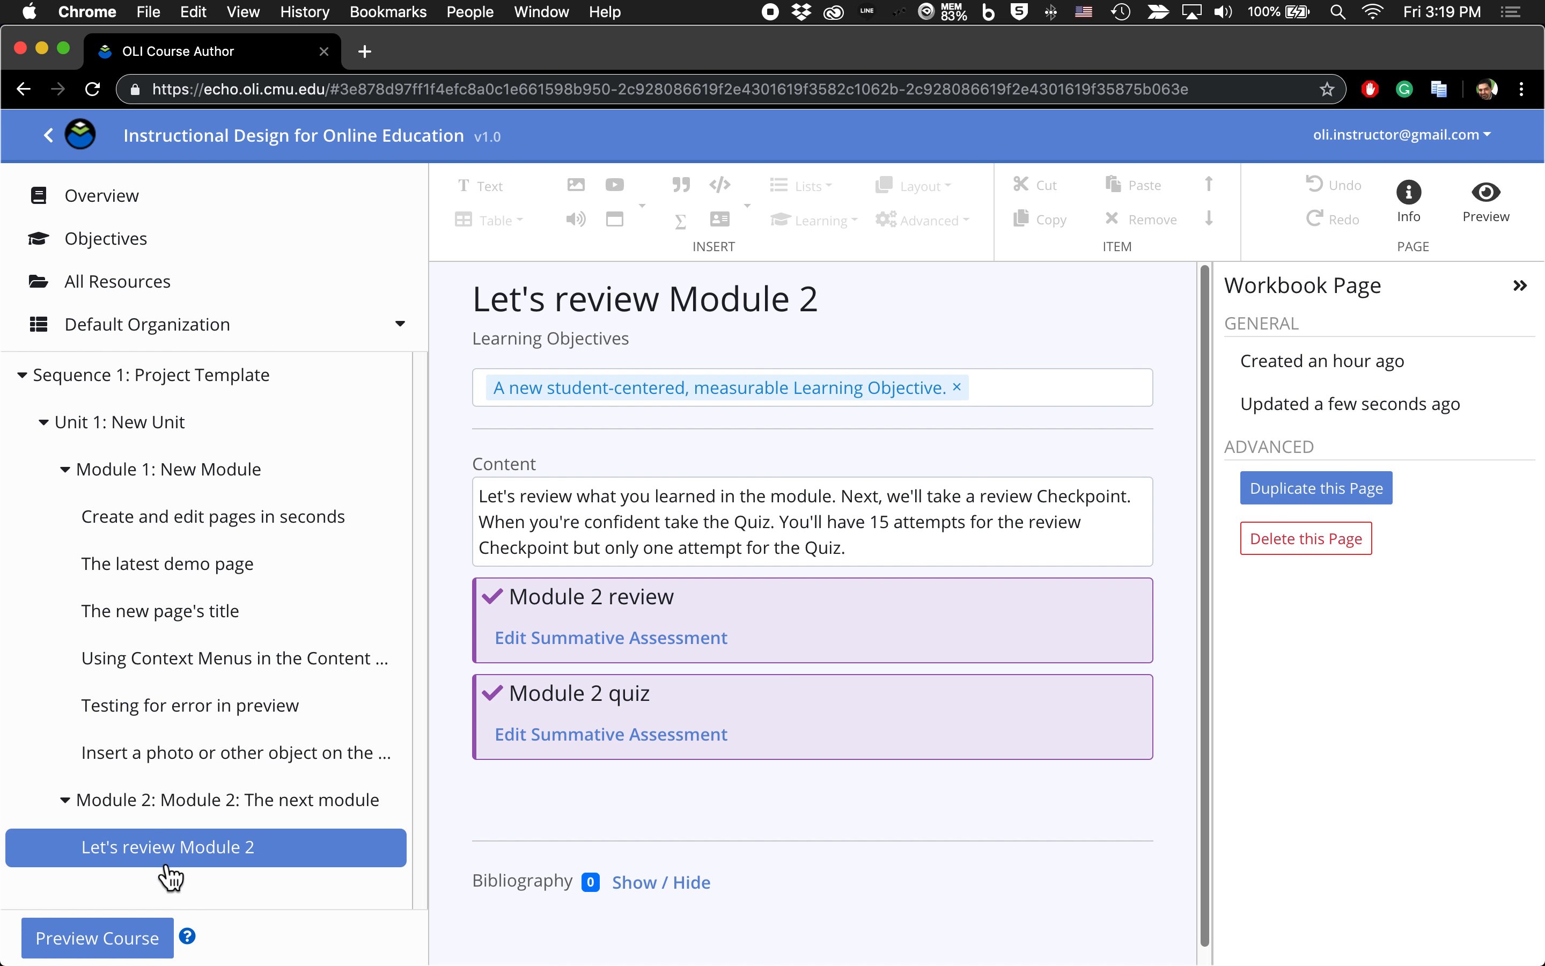
Duplicate the "Let's review Module 2" page and add the copy as an existing page to Module 1: New Module
{"action": "left_click", "coordinate": [1314, 493]}
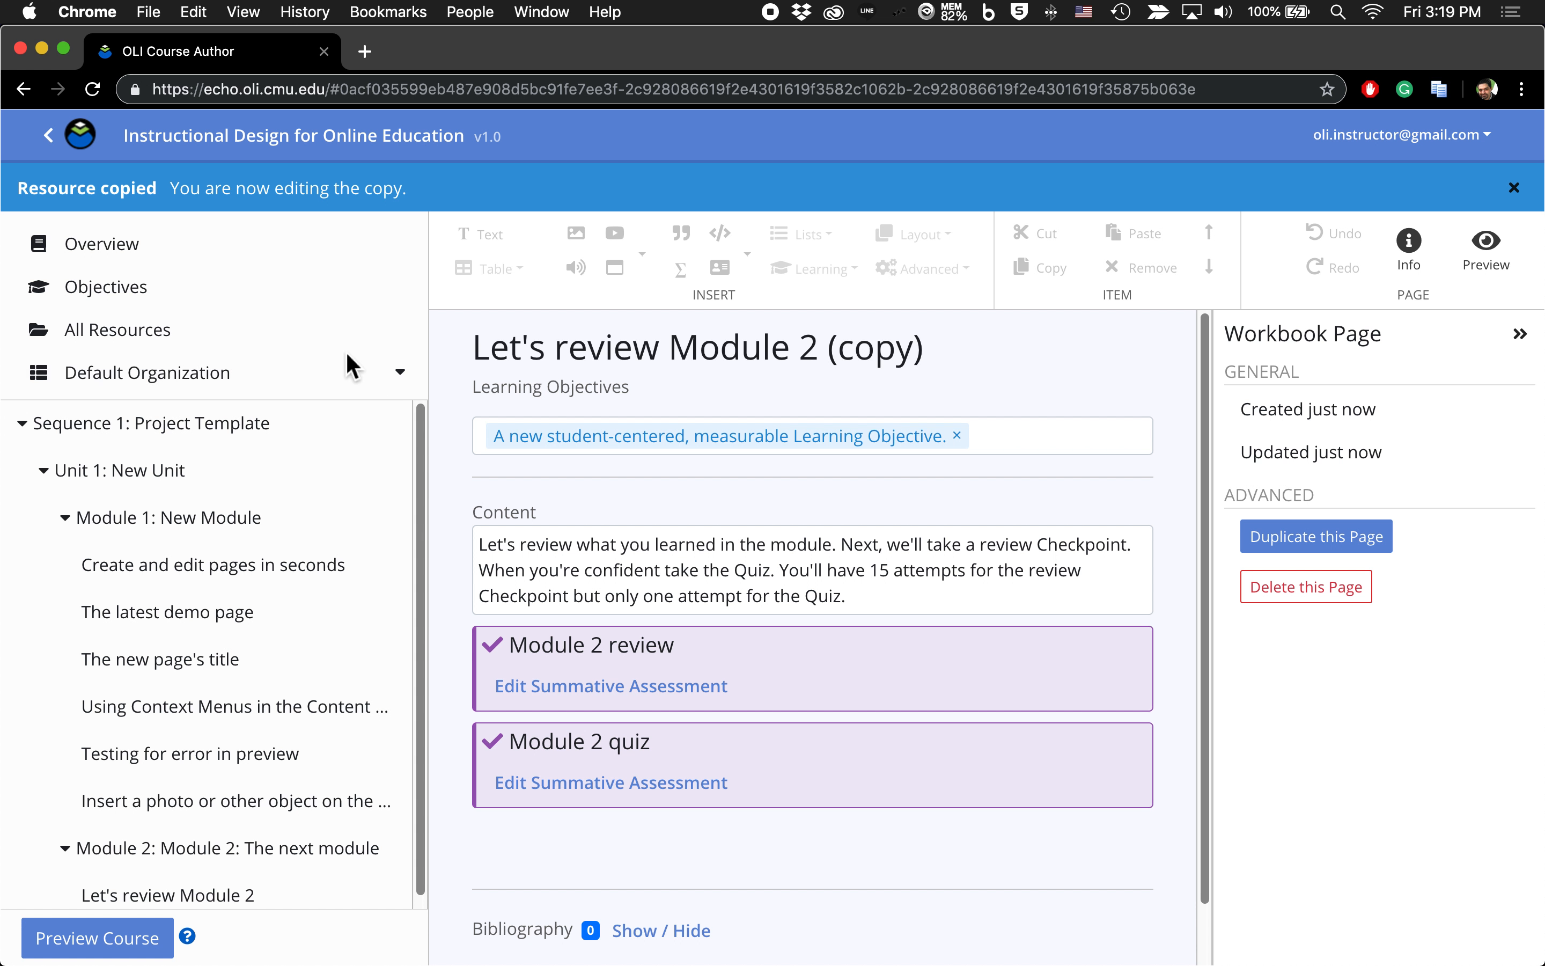
{"action": "scroll", "coordinate": [329, 441], "scroll_direction": "down", "scroll_amount": 1}
{"action": "left_click", "coordinate": [145, 514]}
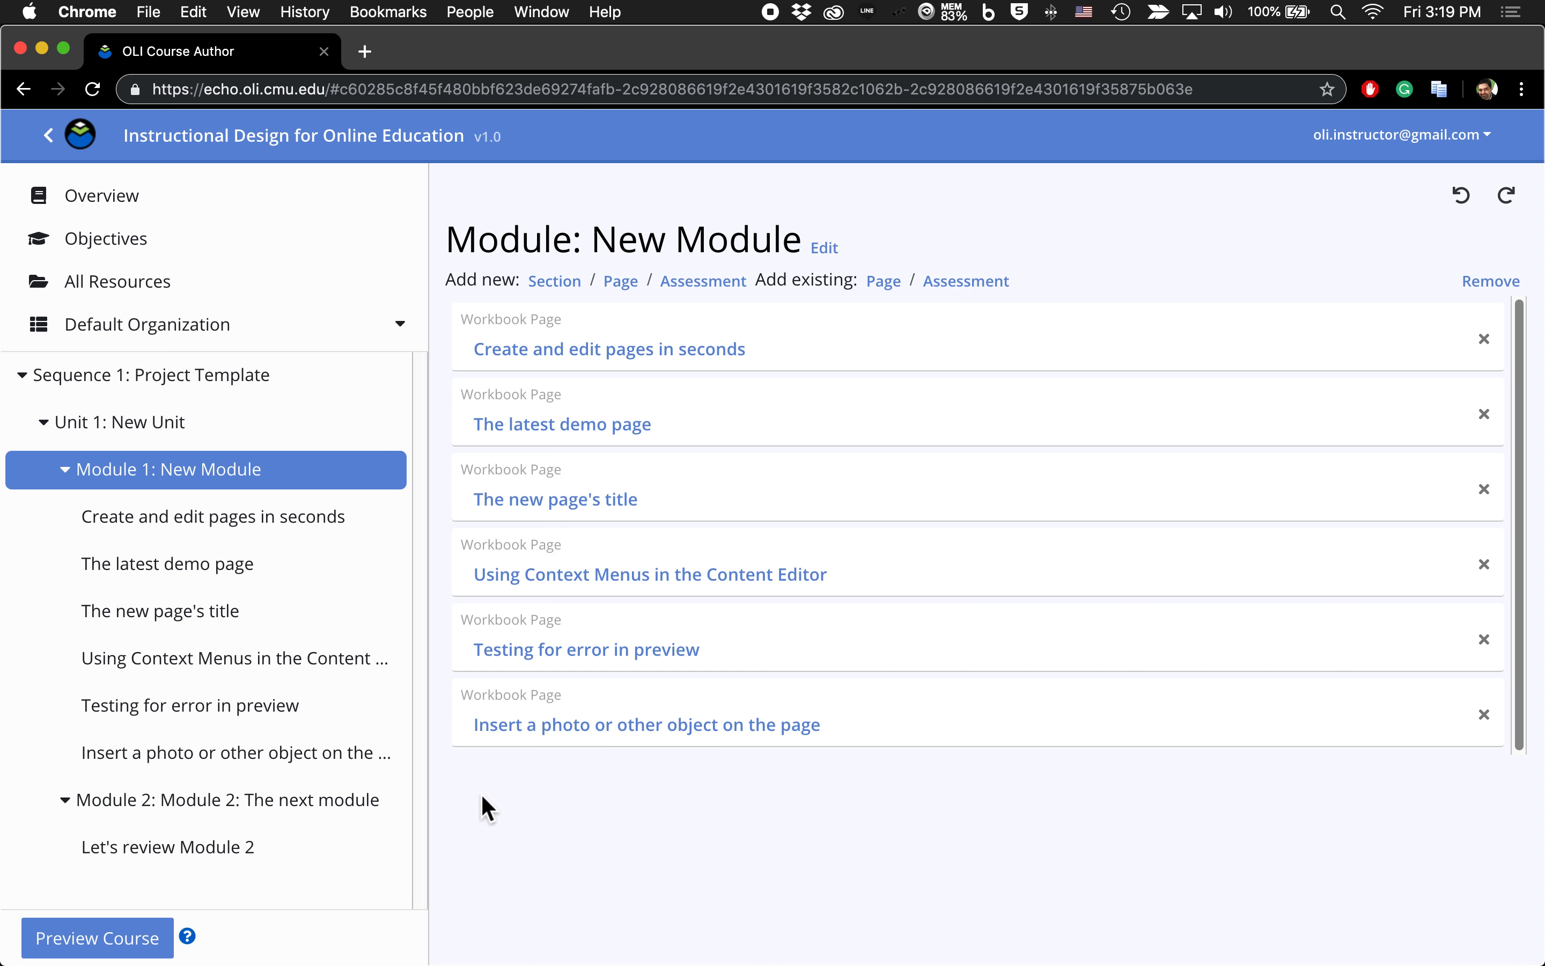
{"action": "left_click", "coordinate": [883, 282]}
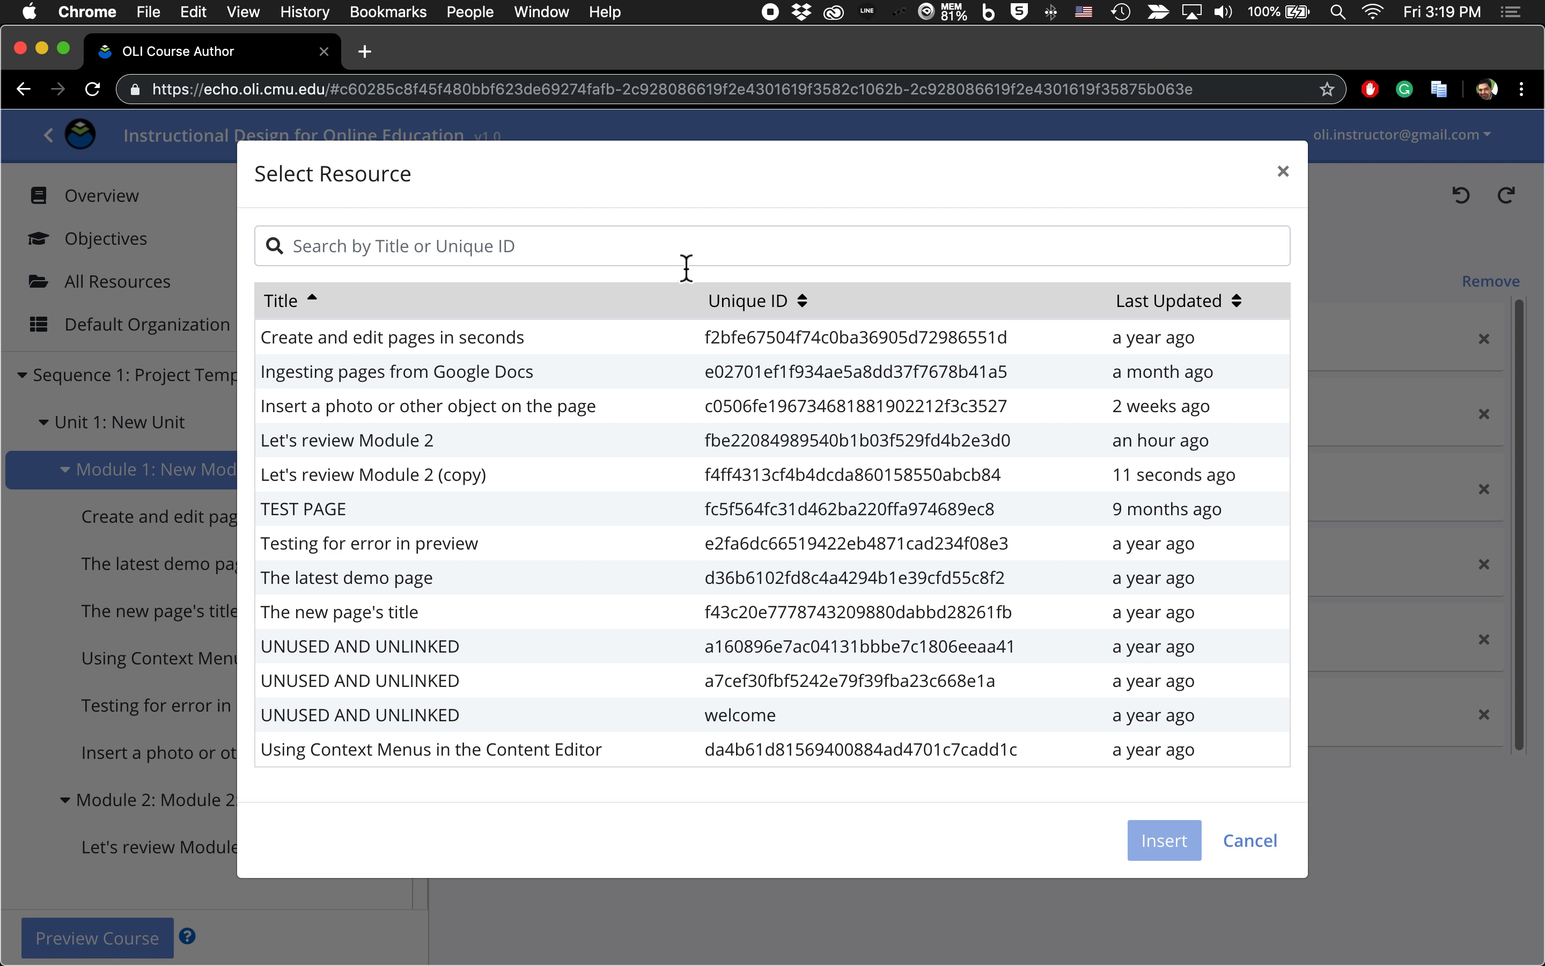
{"action": "left_click", "coordinate": [650, 251]}
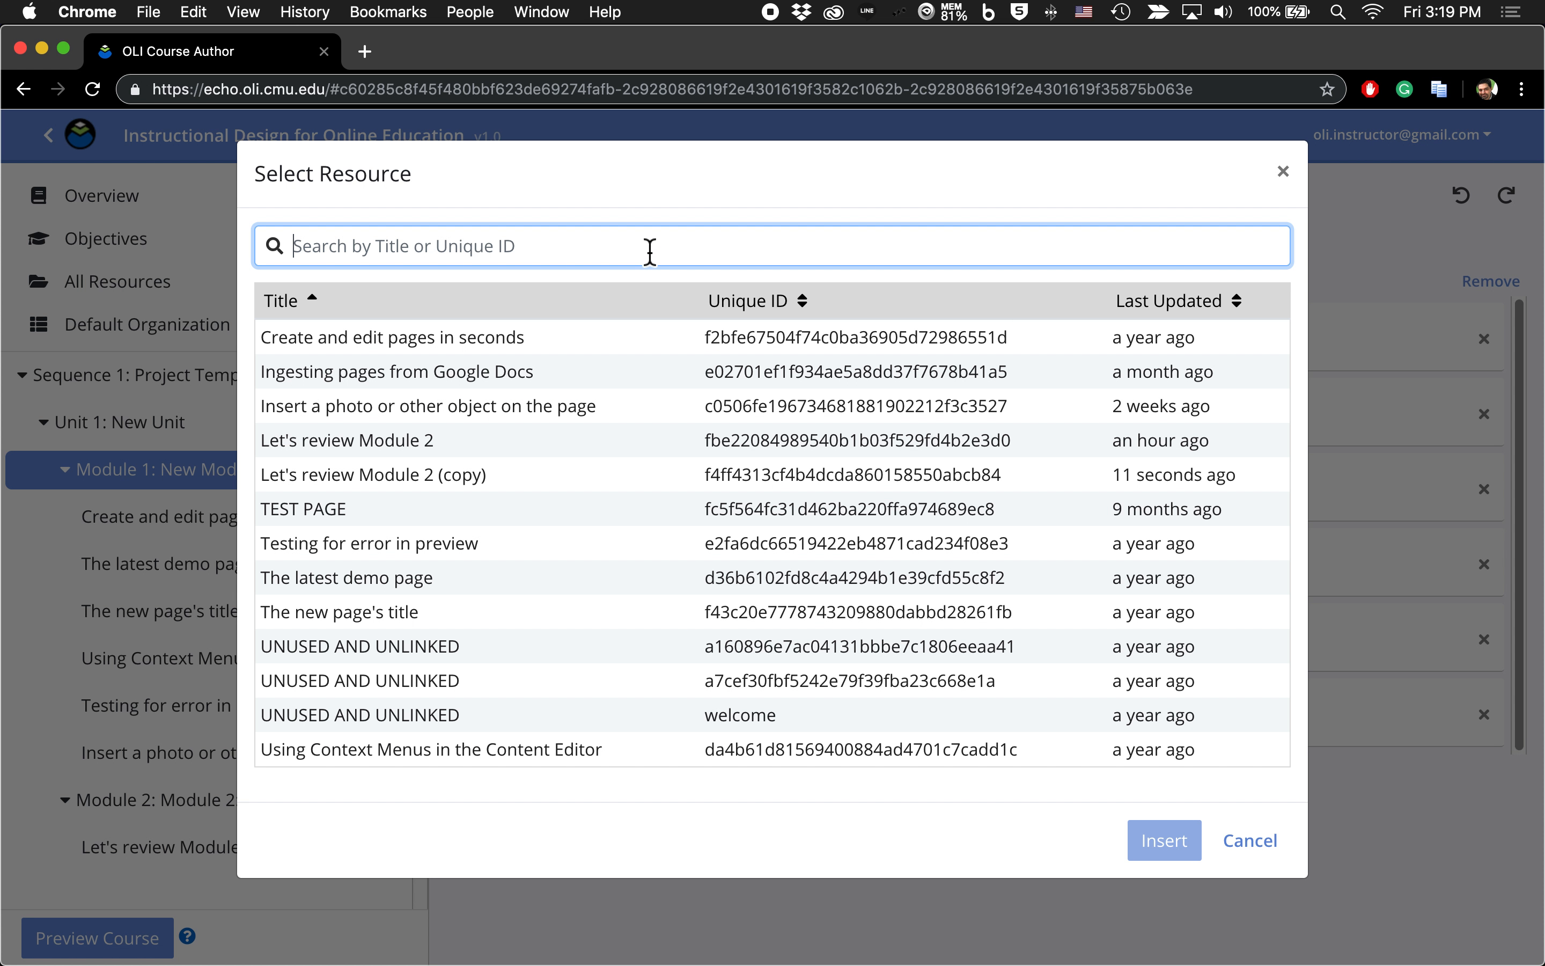
{"action": "left_click", "coordinate": [381, 489]}
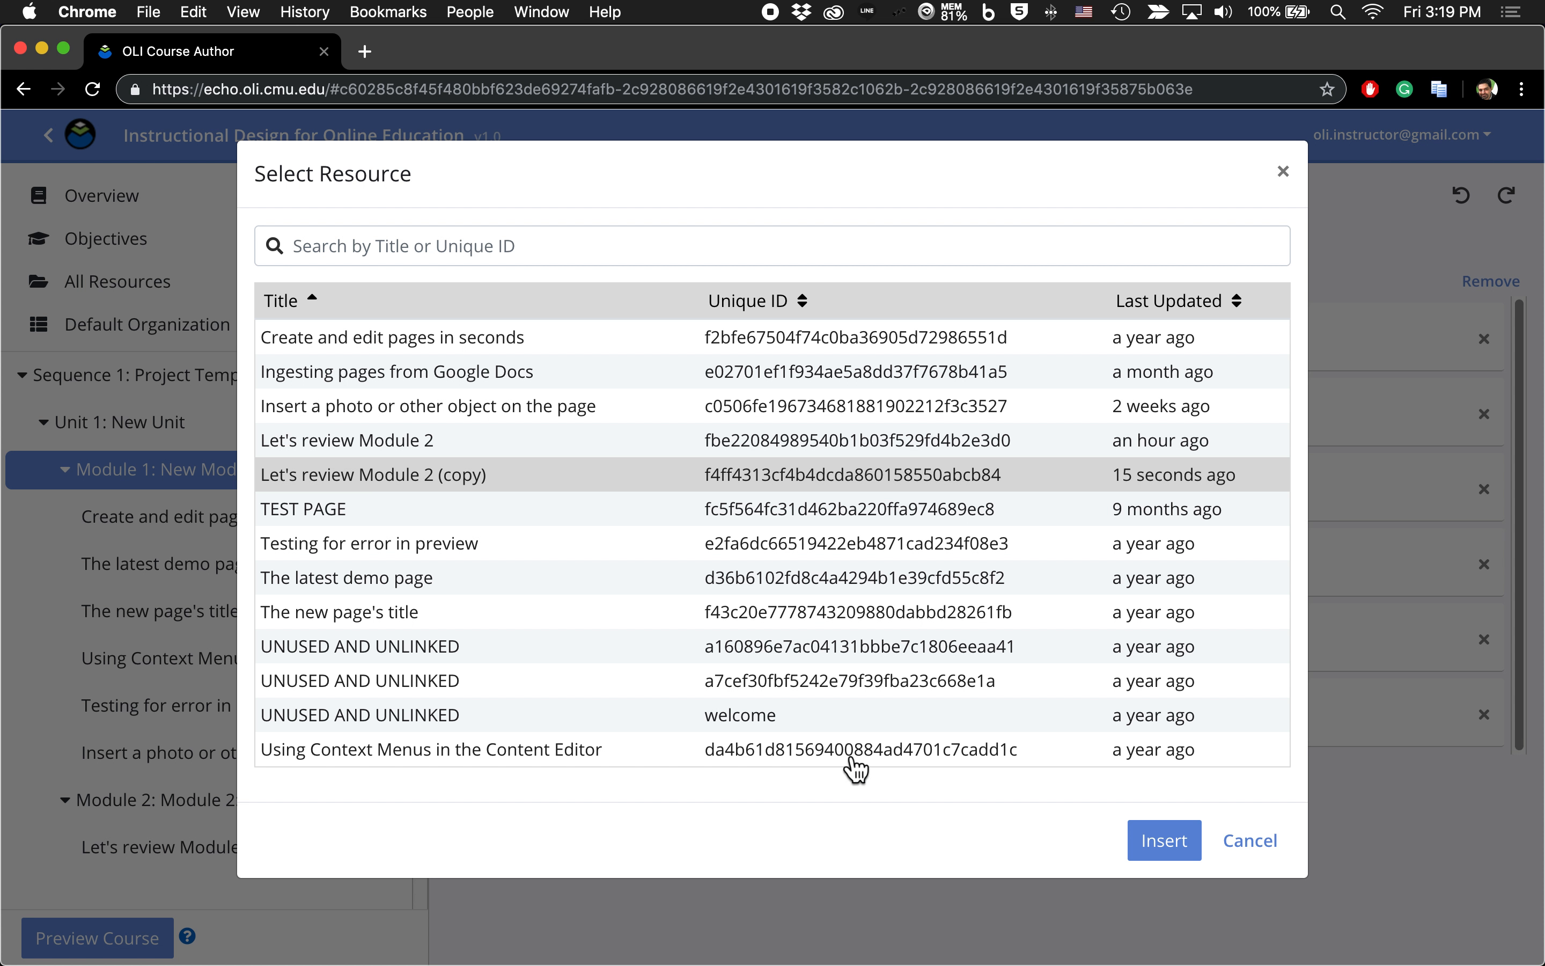
{"action": "left_click", "coordinate": [1164, 842]}
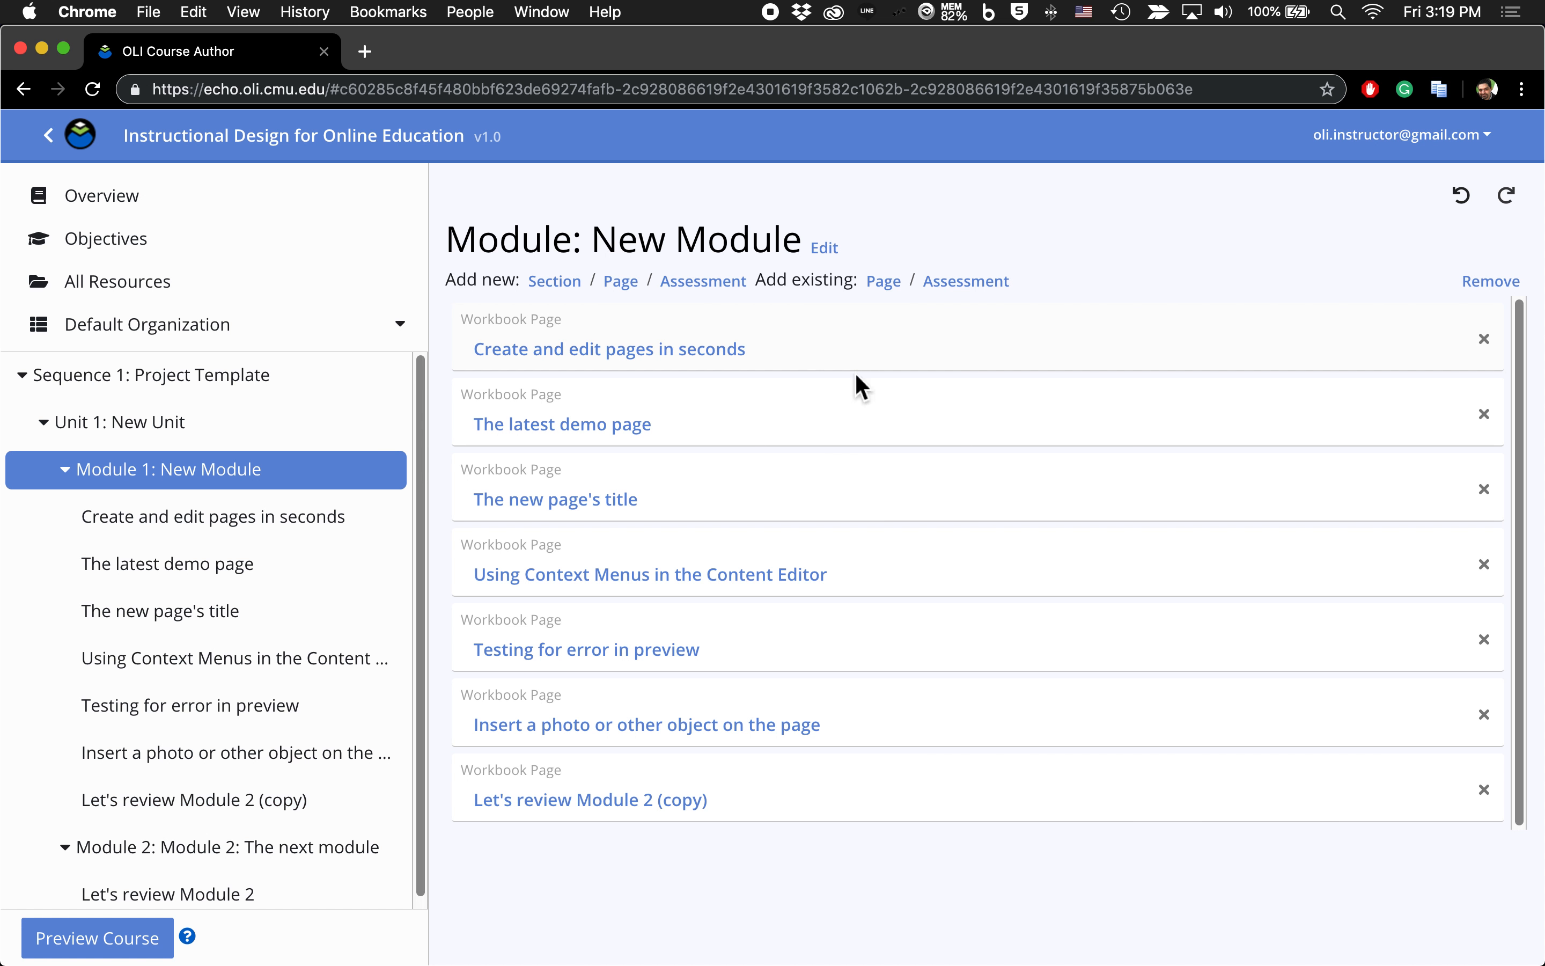
Open the copied review page in Module 1 and rename it "Let's review Module 1"
{"action": "left_click", "coordinate": [645, 801]}
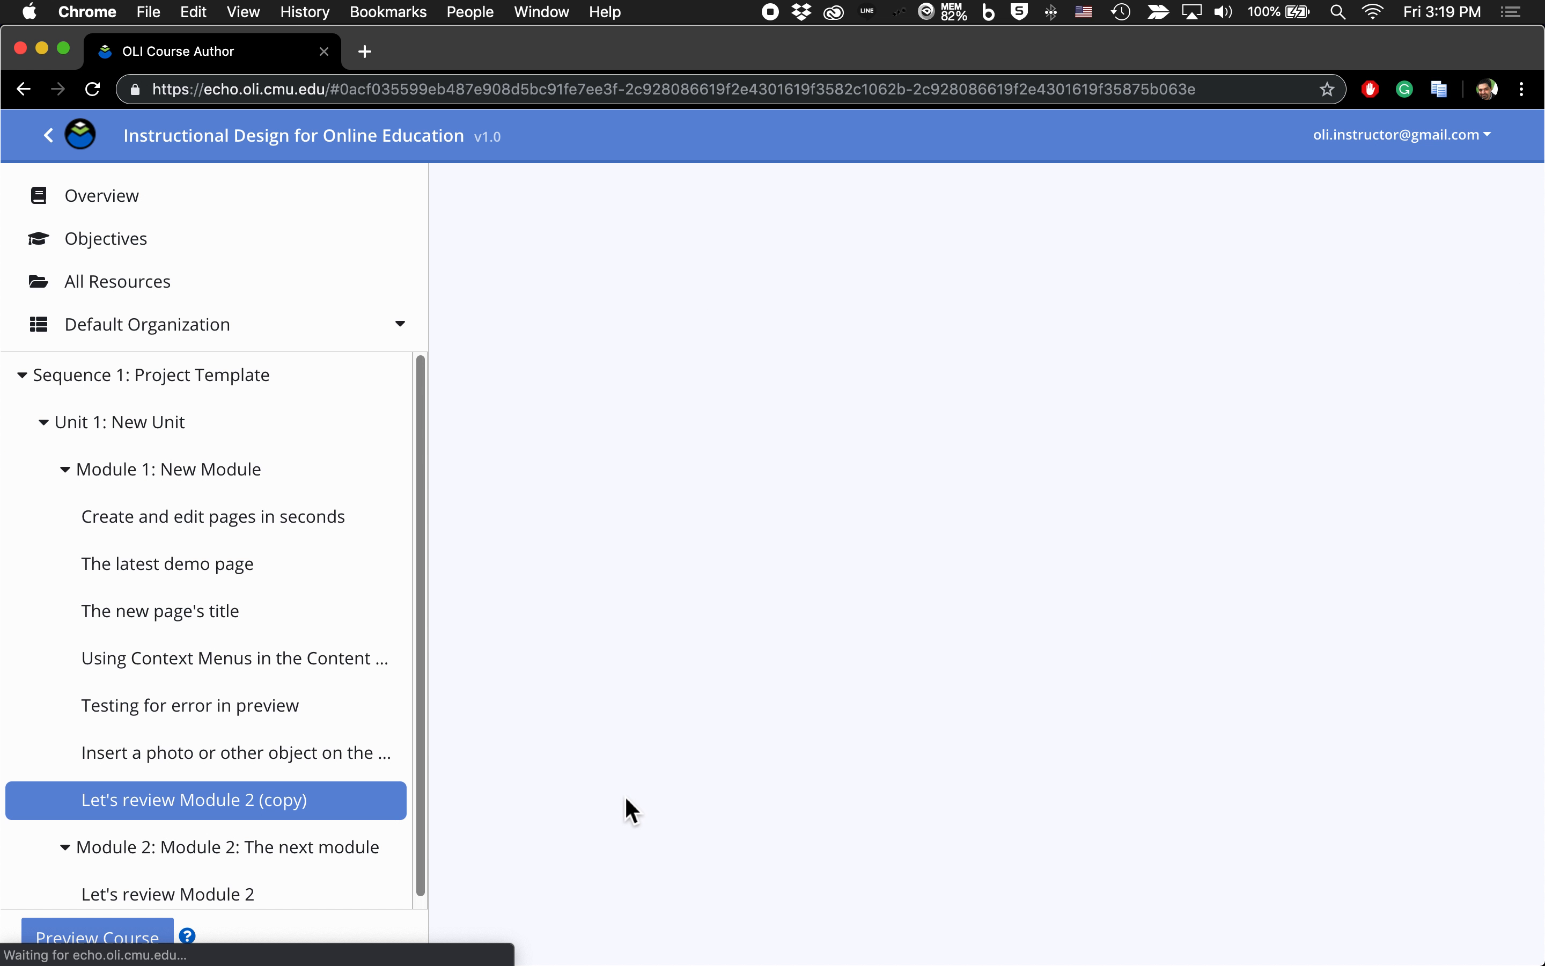
{"action": "left_click", "coordinate": [943, 301]}
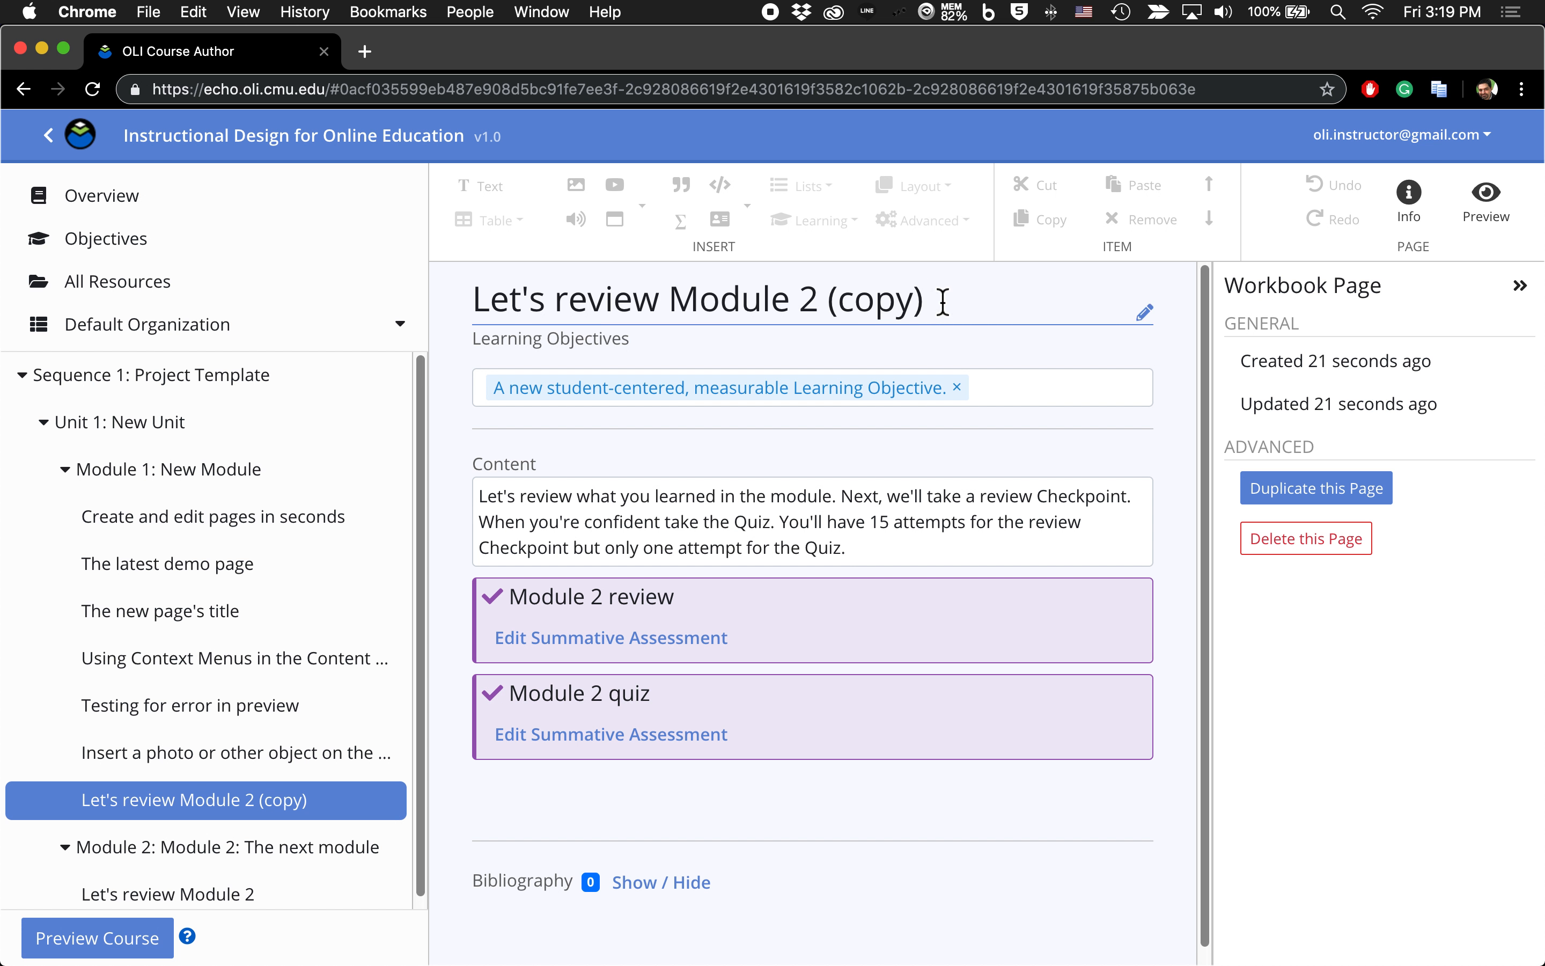
{"action": "key", "text": "BackSpace"}
{"action": "key", "text": "BackSpace"}
{"action": "key", "text": "BackSpace"}
{"action": "key", "text": "BackSpace"}
{"action": "key", "text": "BackSpace"}
{"action": "key", "text": "BackSpace"}
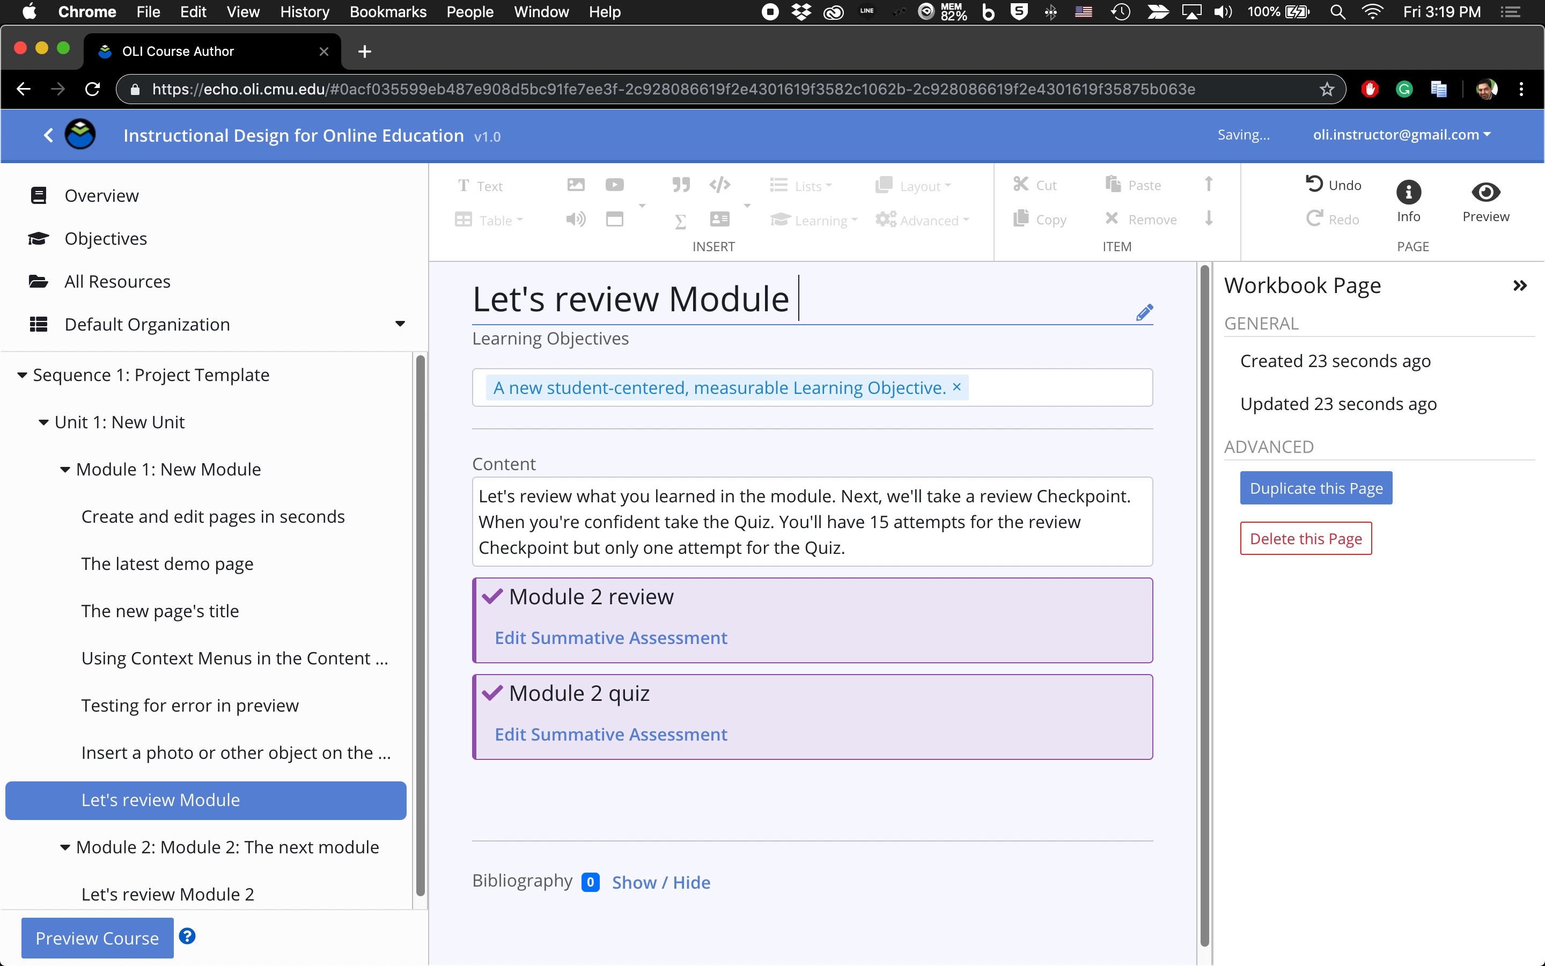
{"action": "type", "text": "1"}
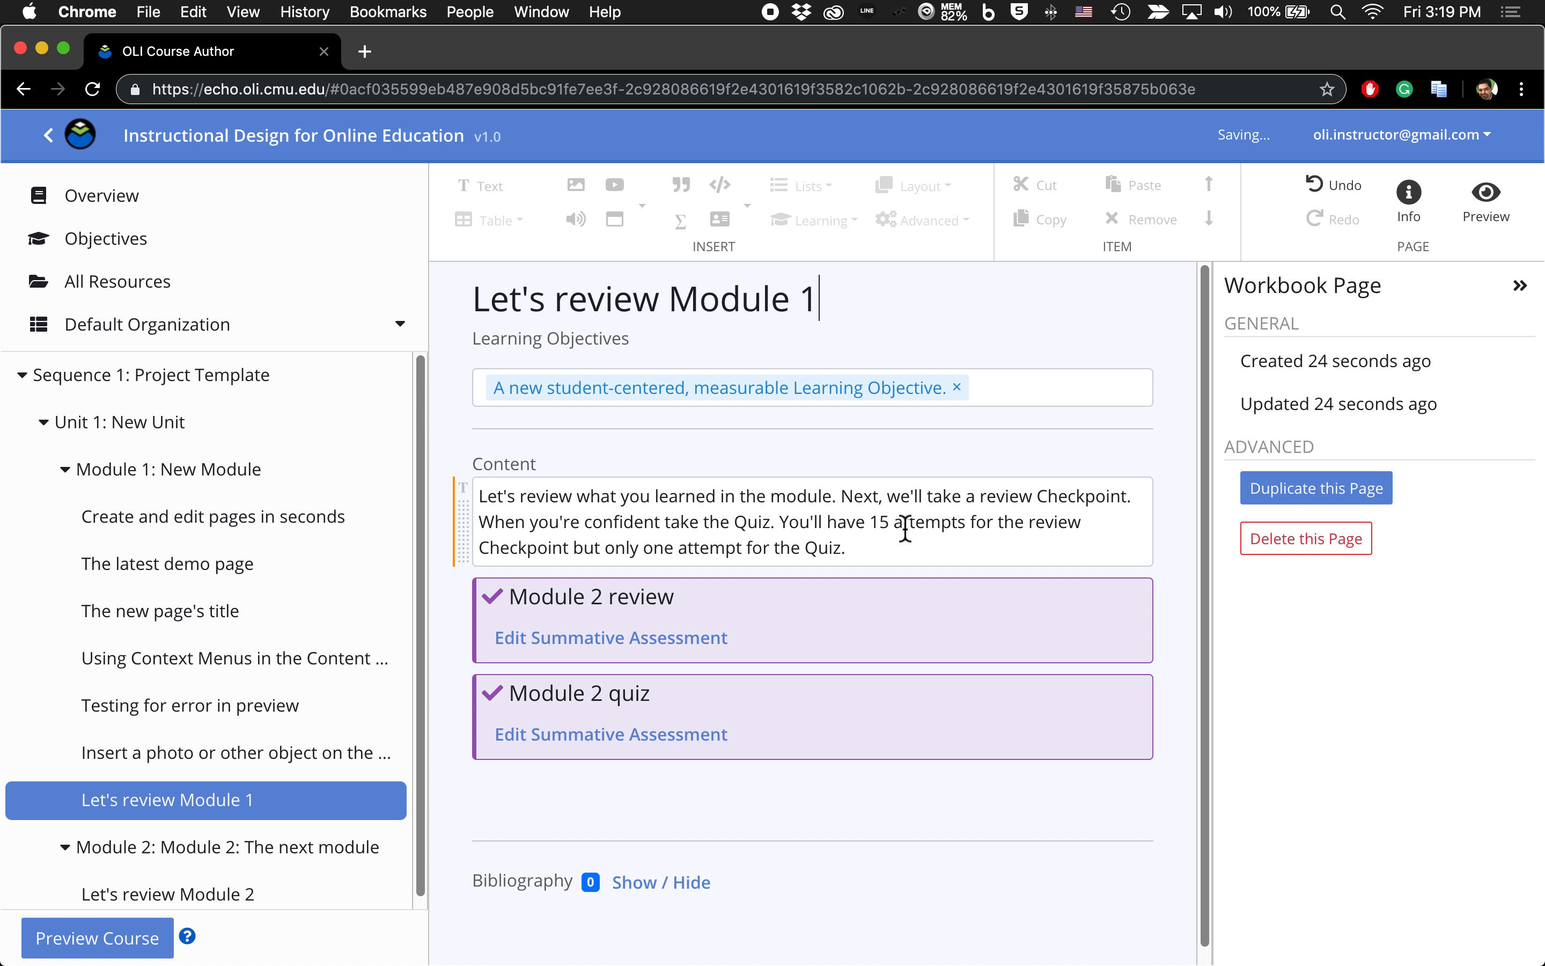
Change the page's two embedded assessments to Module 1 review and Module 1 quiz
{"action": "scroll", "coordinate": [345, 741], "scroll_direction": "down", "scroll_amount": 1}
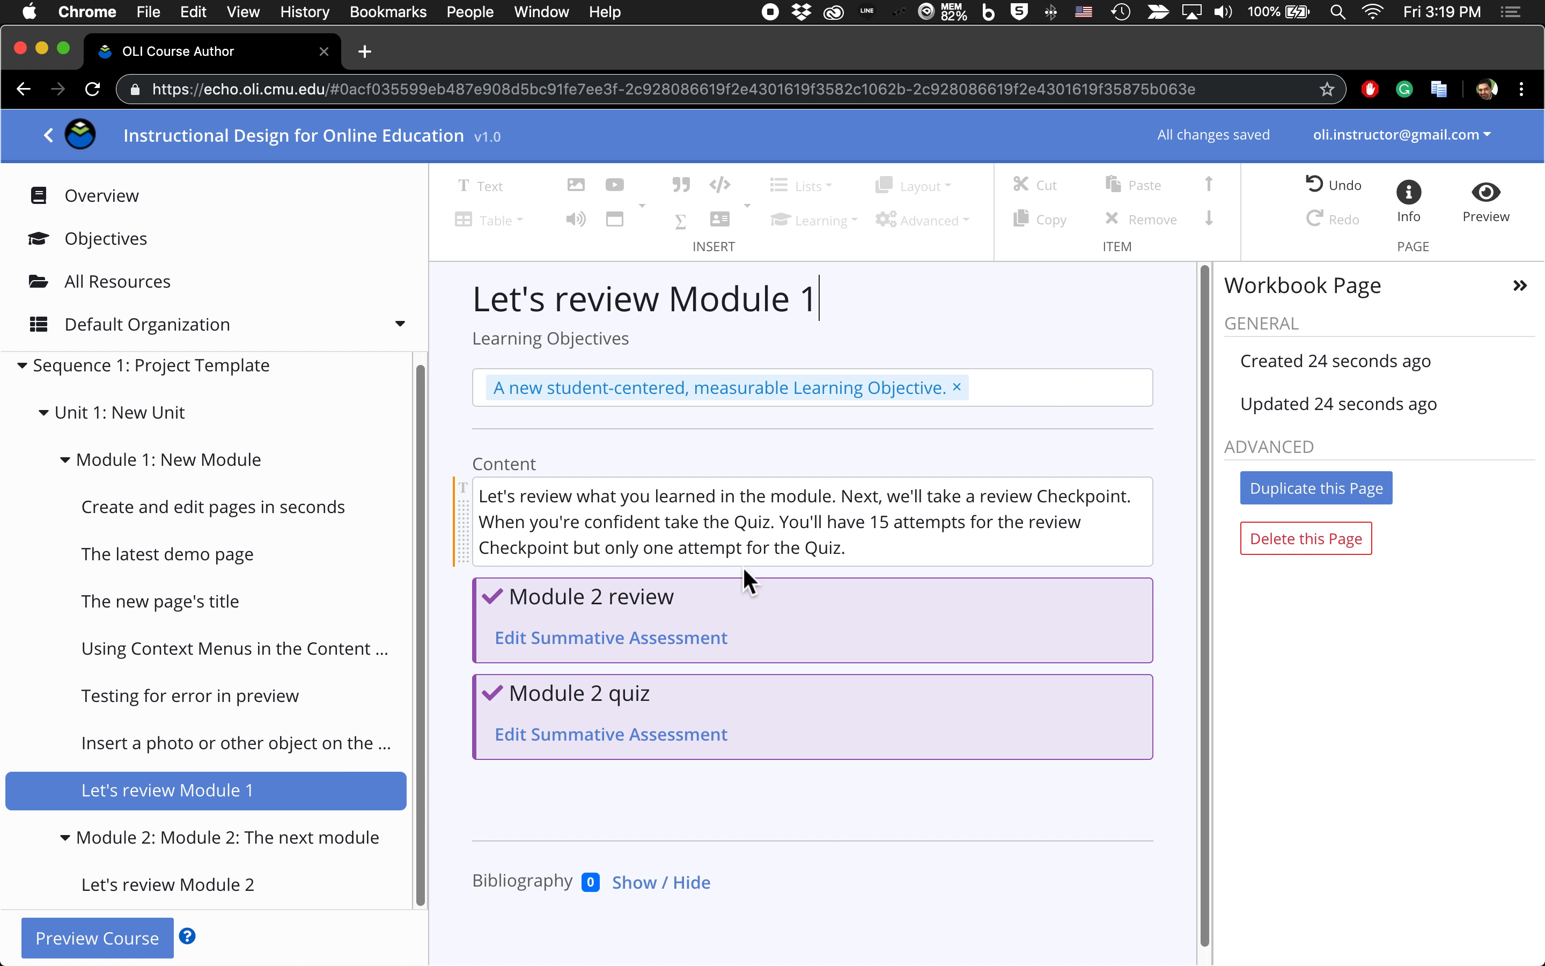
{"action": "left_click", "coordinate": [476, 637]}
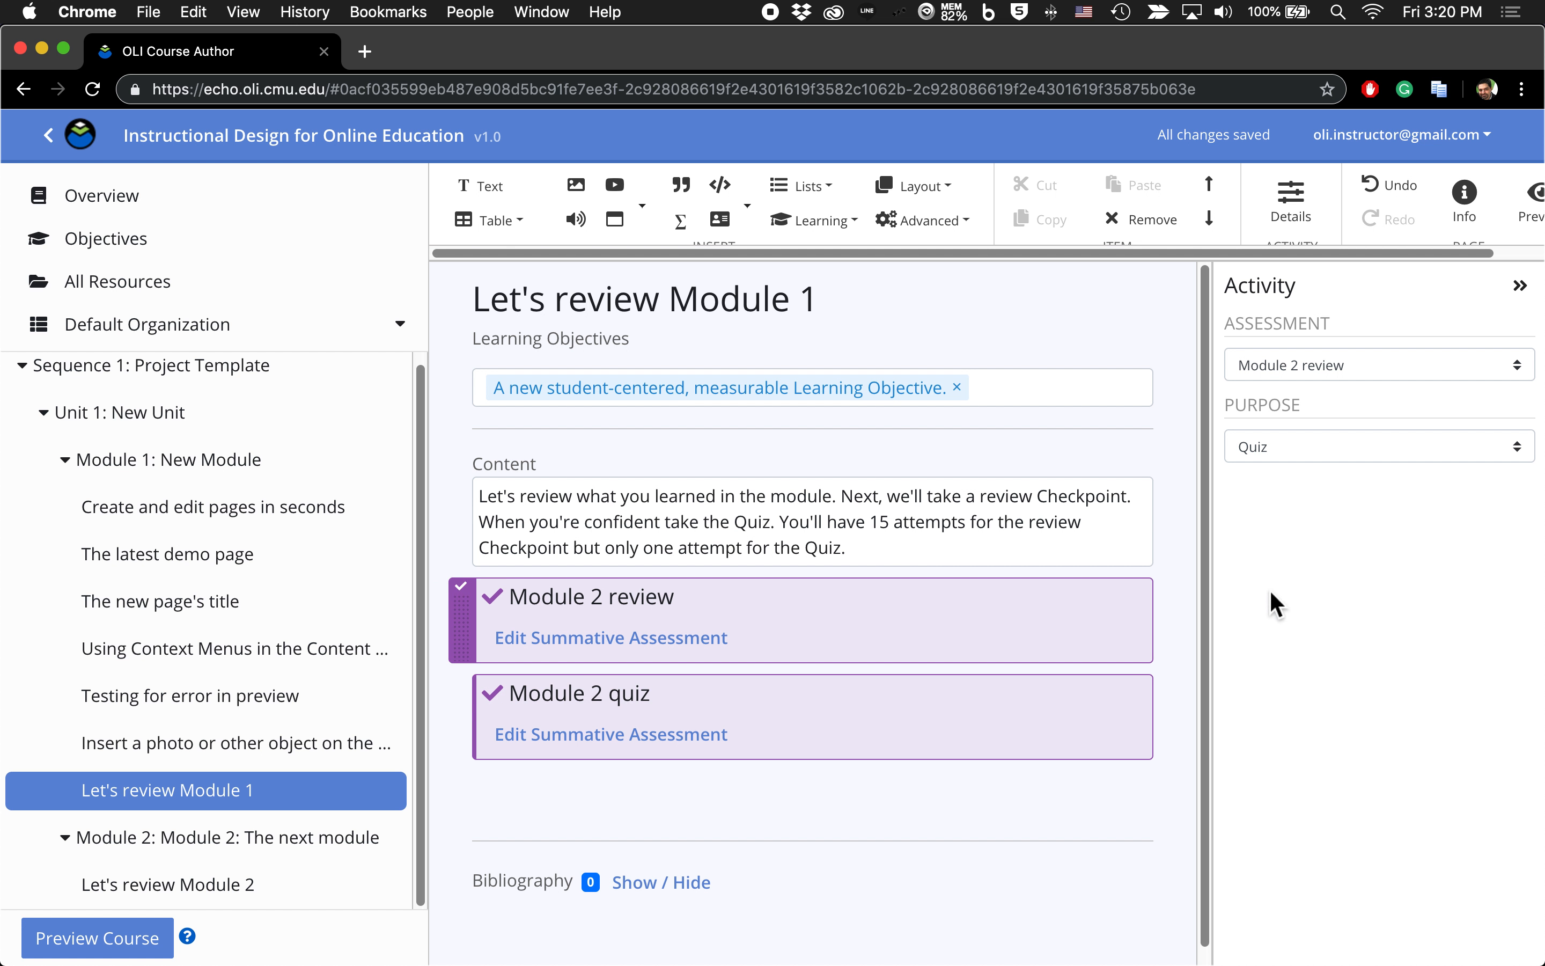
{"action": "left_click", "coordinate": [1358, 375]}
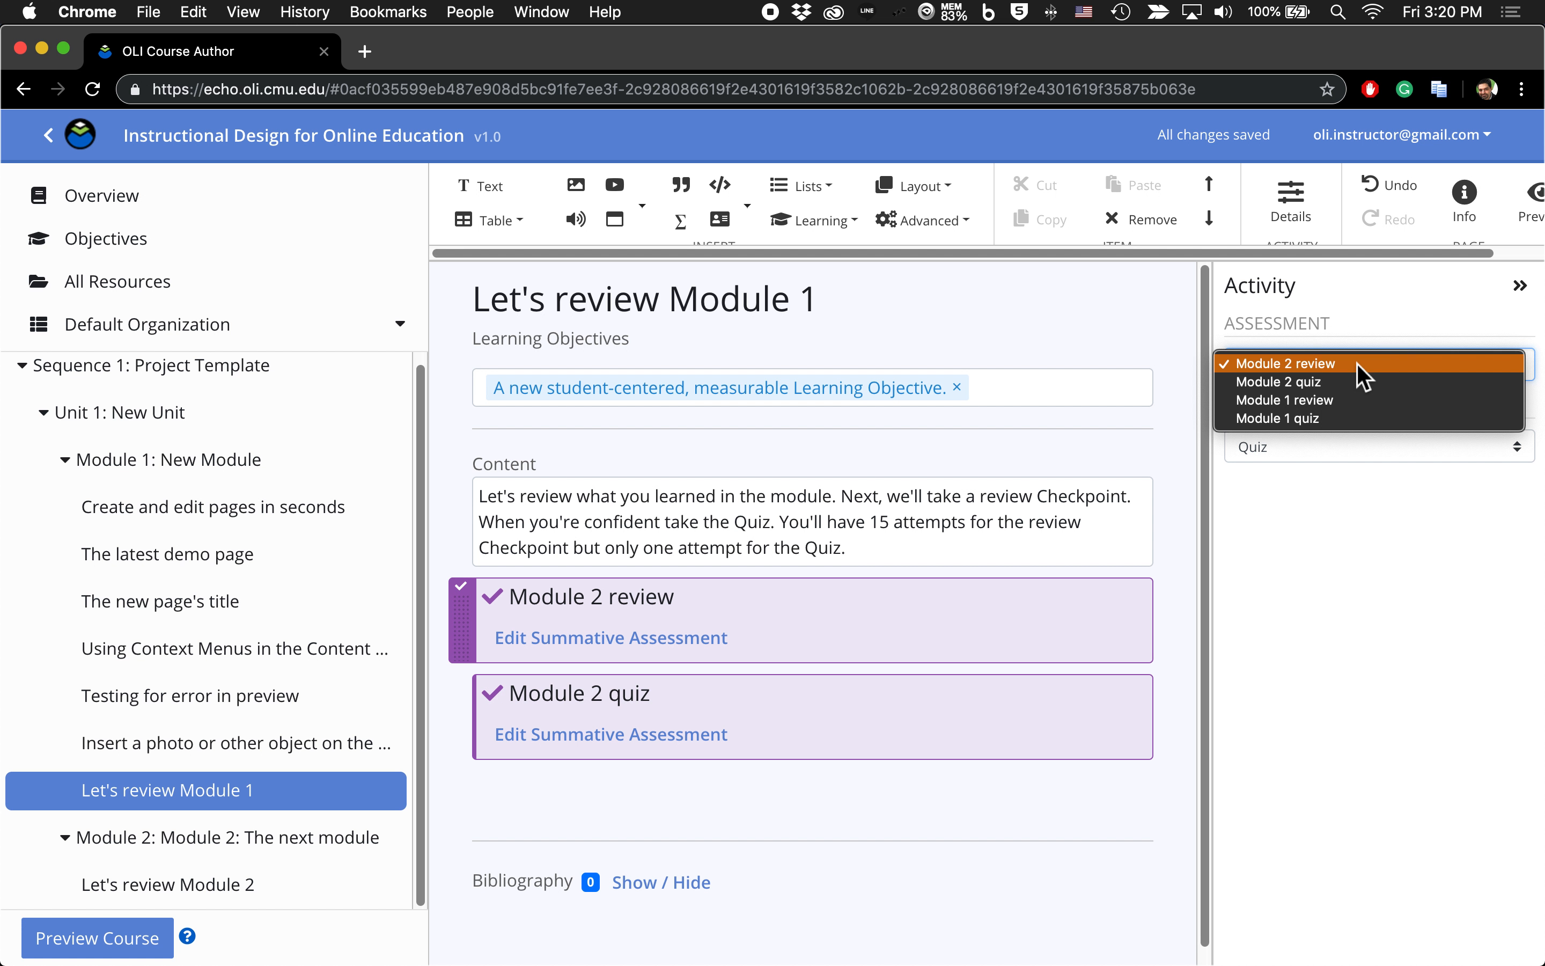
{"action": "left_click", "coordinate": [1351, 401]}
{"action": "left_click", "coordinate": [476, 741]}
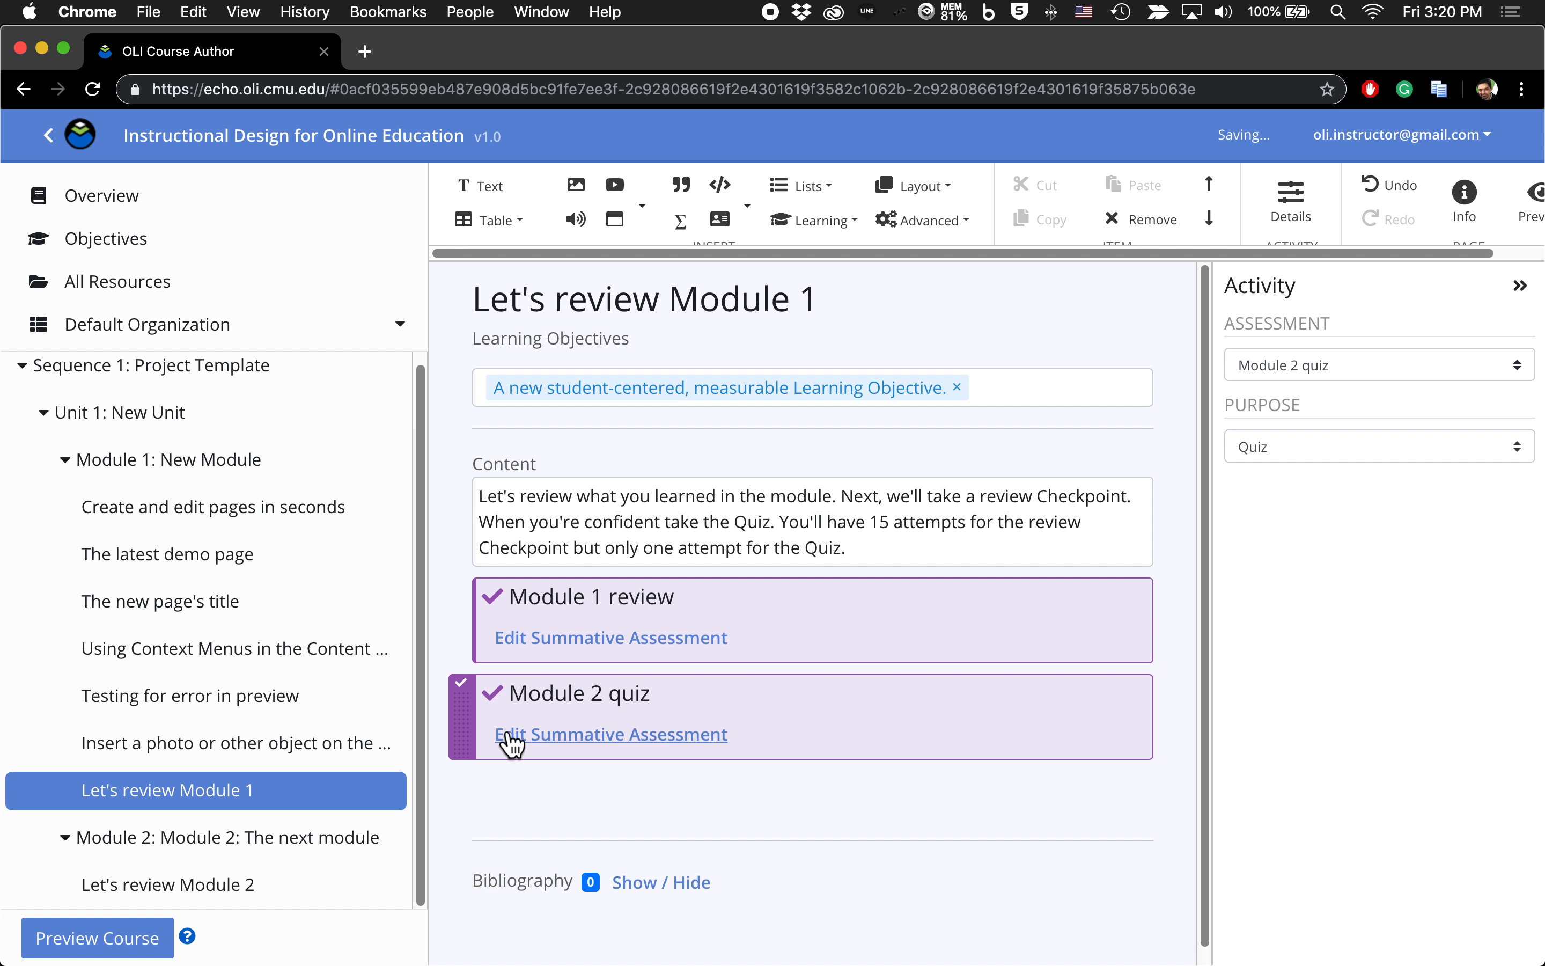
{"action": "left_click", "coordinate": [1344, 368]}
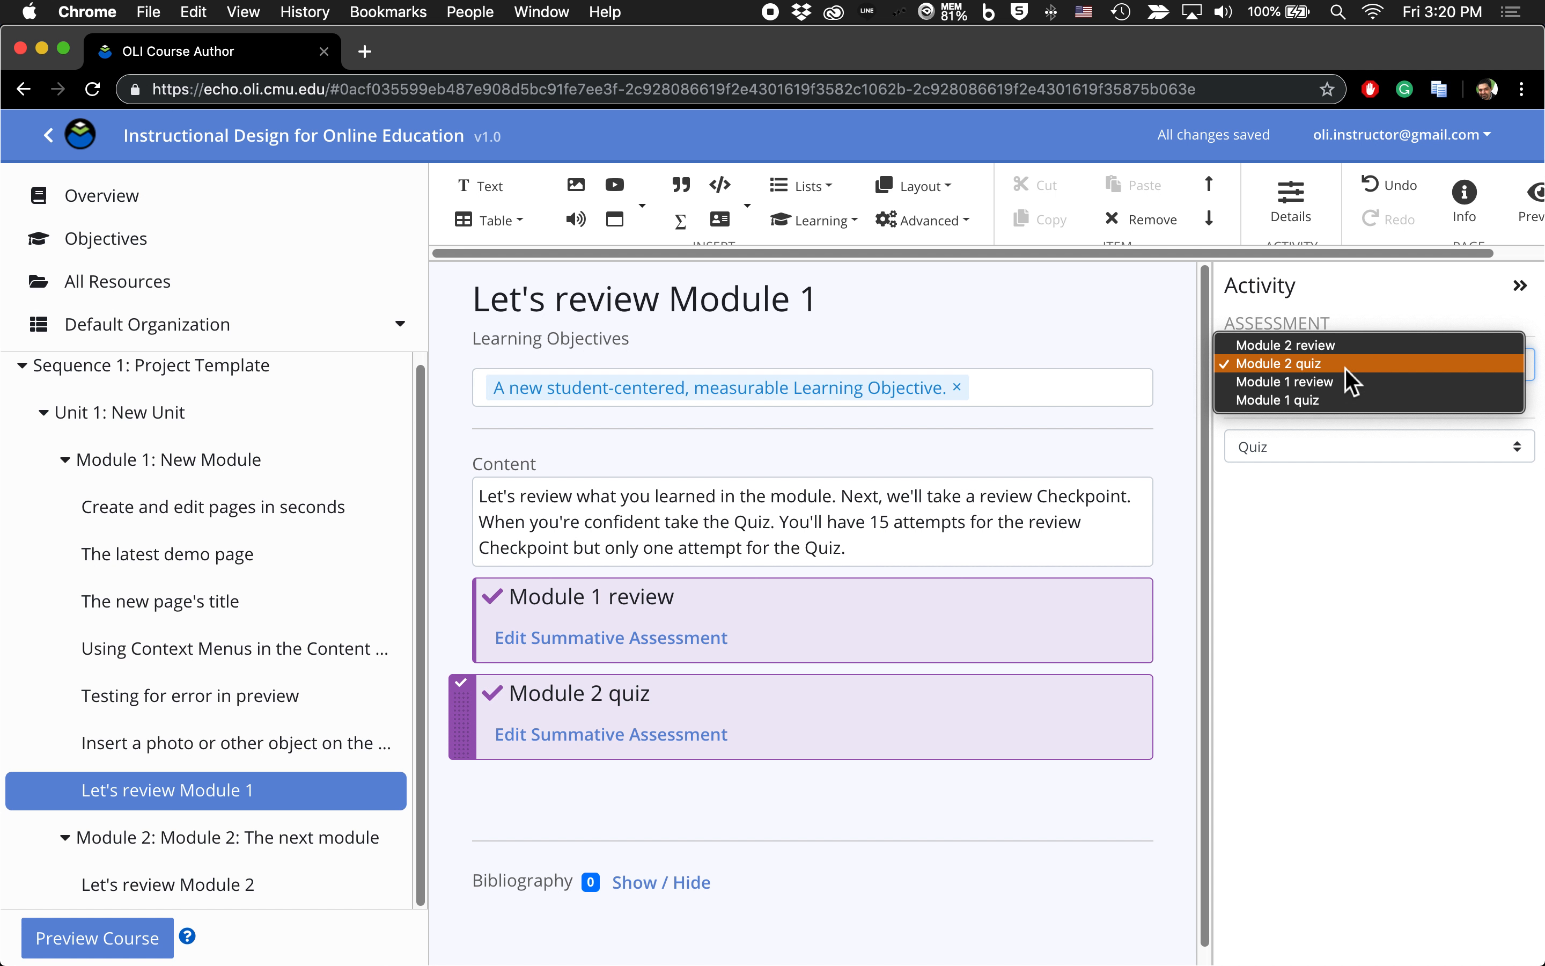
{"action": "left_click", "coordinate": [1317, 405]}
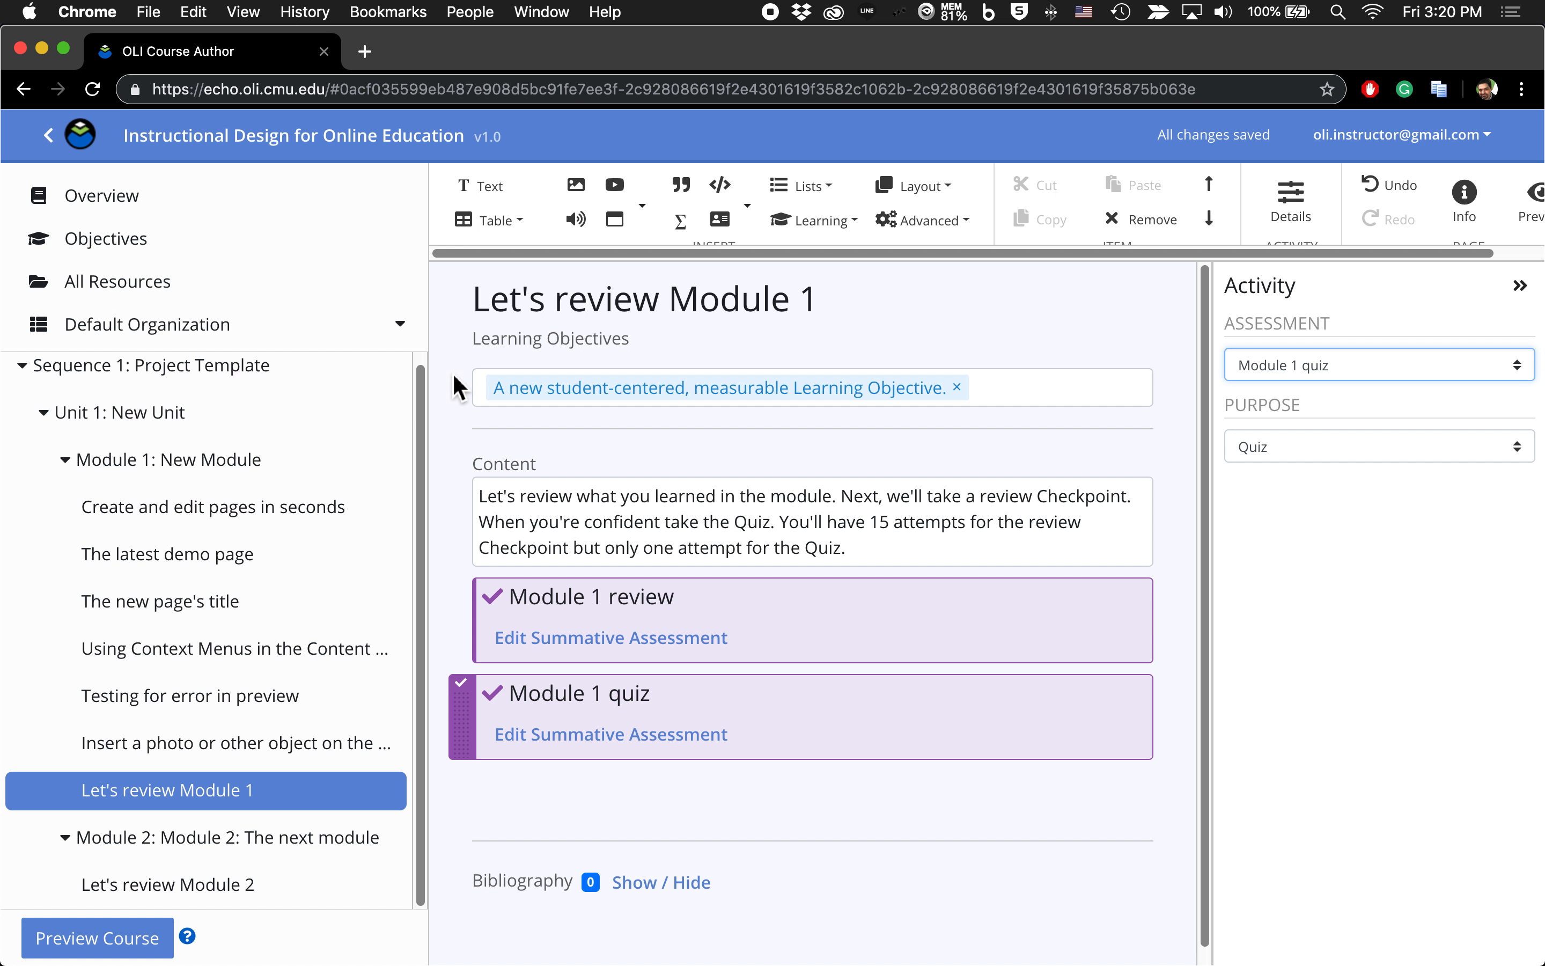
View the available actions for the Default Organization and switch to the Copy of Default Organization
{"action": "left_click", "coordinate": [194, 335]}
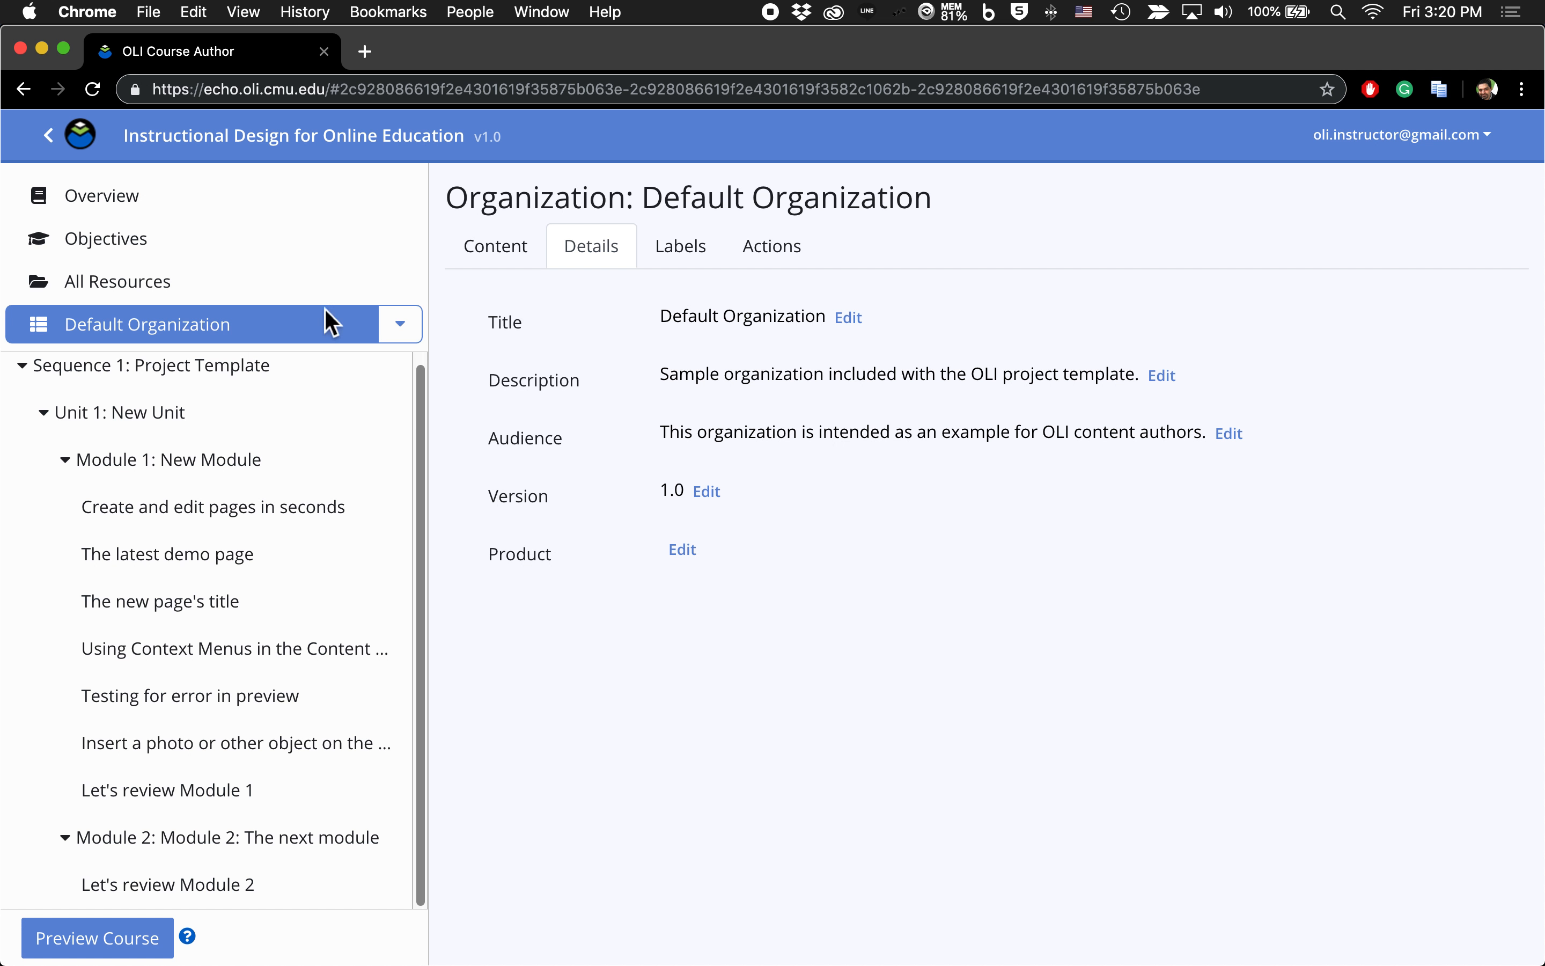
{"action": "left_click", "coordinate": [786, 256]}
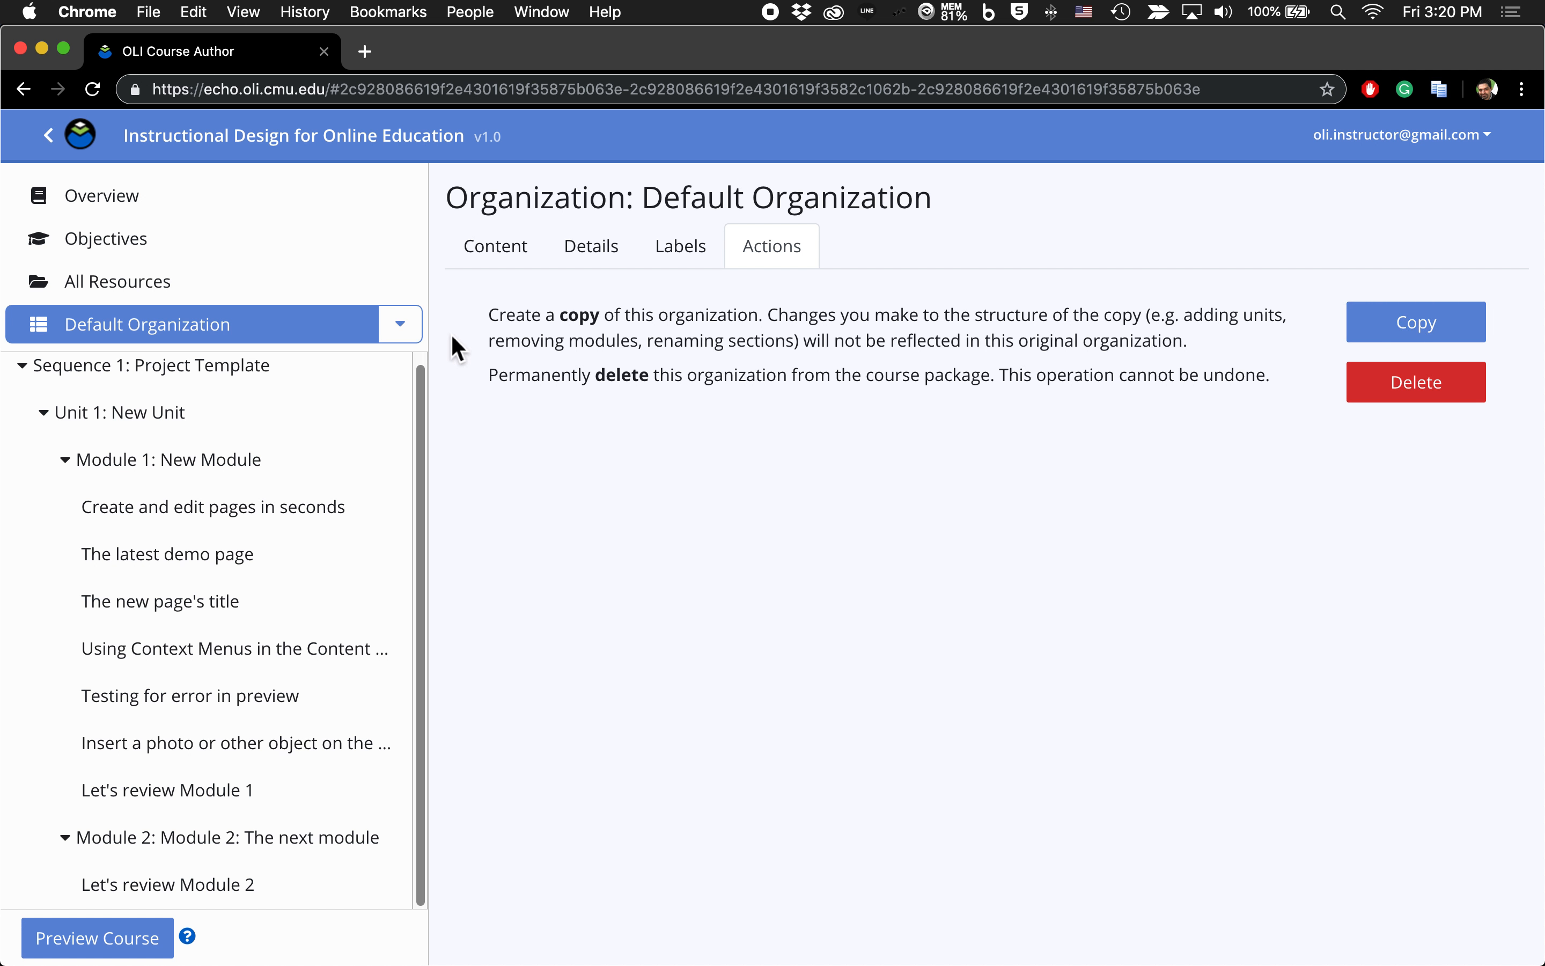
{"action": "left_click", "coordinate": [403, 323]}
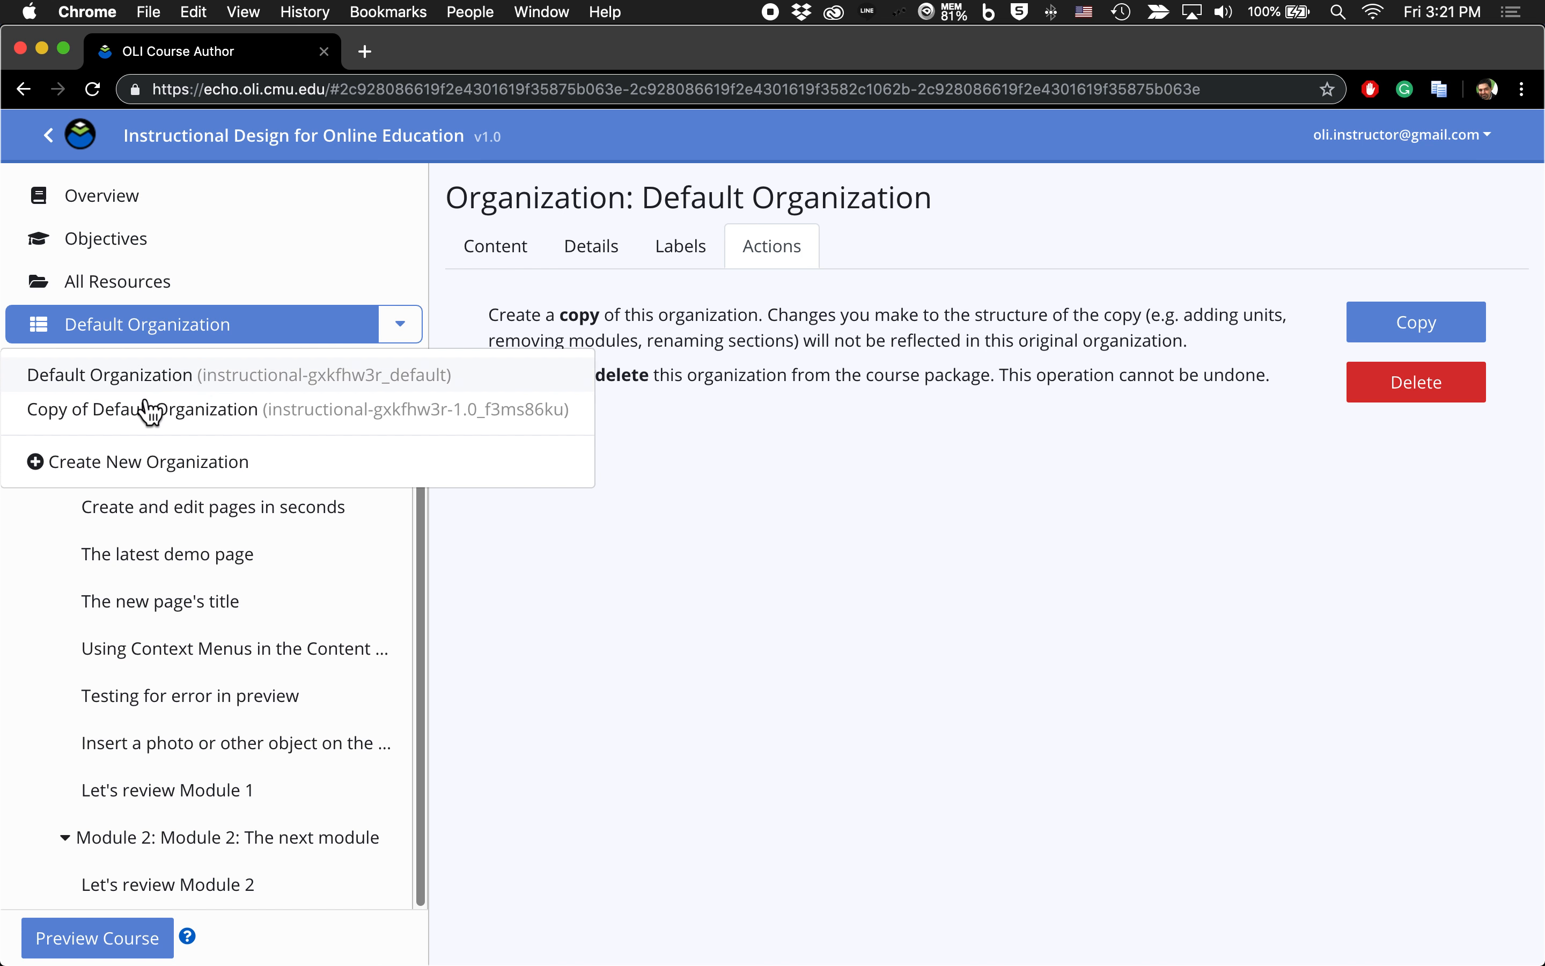
{"action": "left_click", "coordinate": [110, 416]}
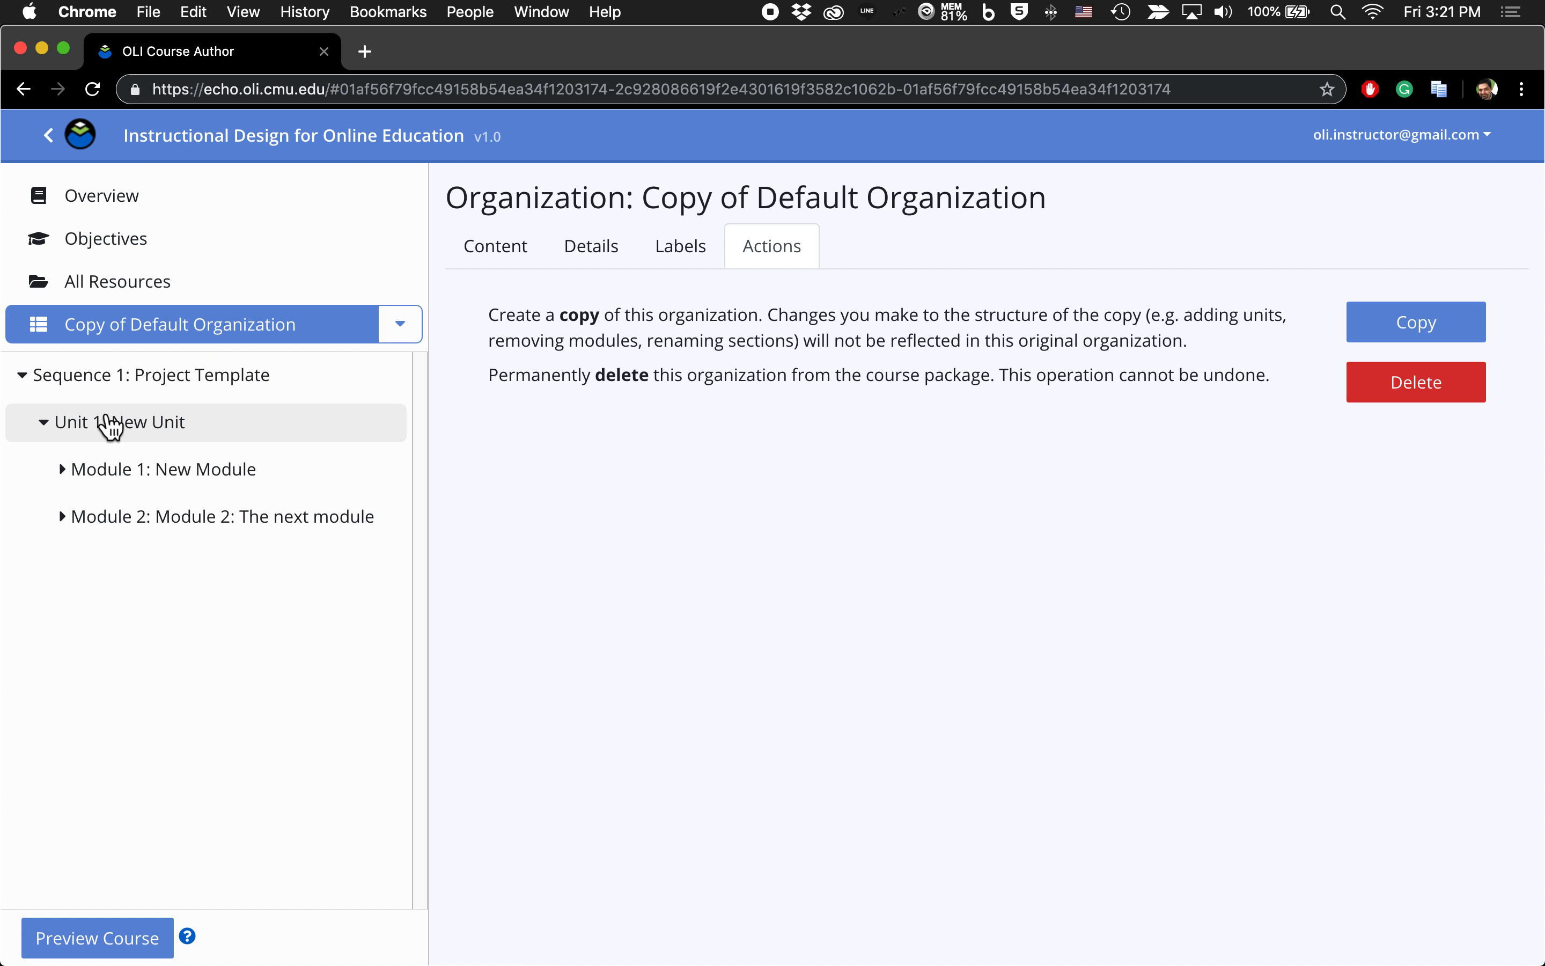
Expand Module 2 and Module 1 in the copied organization and open the "Let's review Module 1" page
{"action": "left_click", "coordinate": [75, 526]}
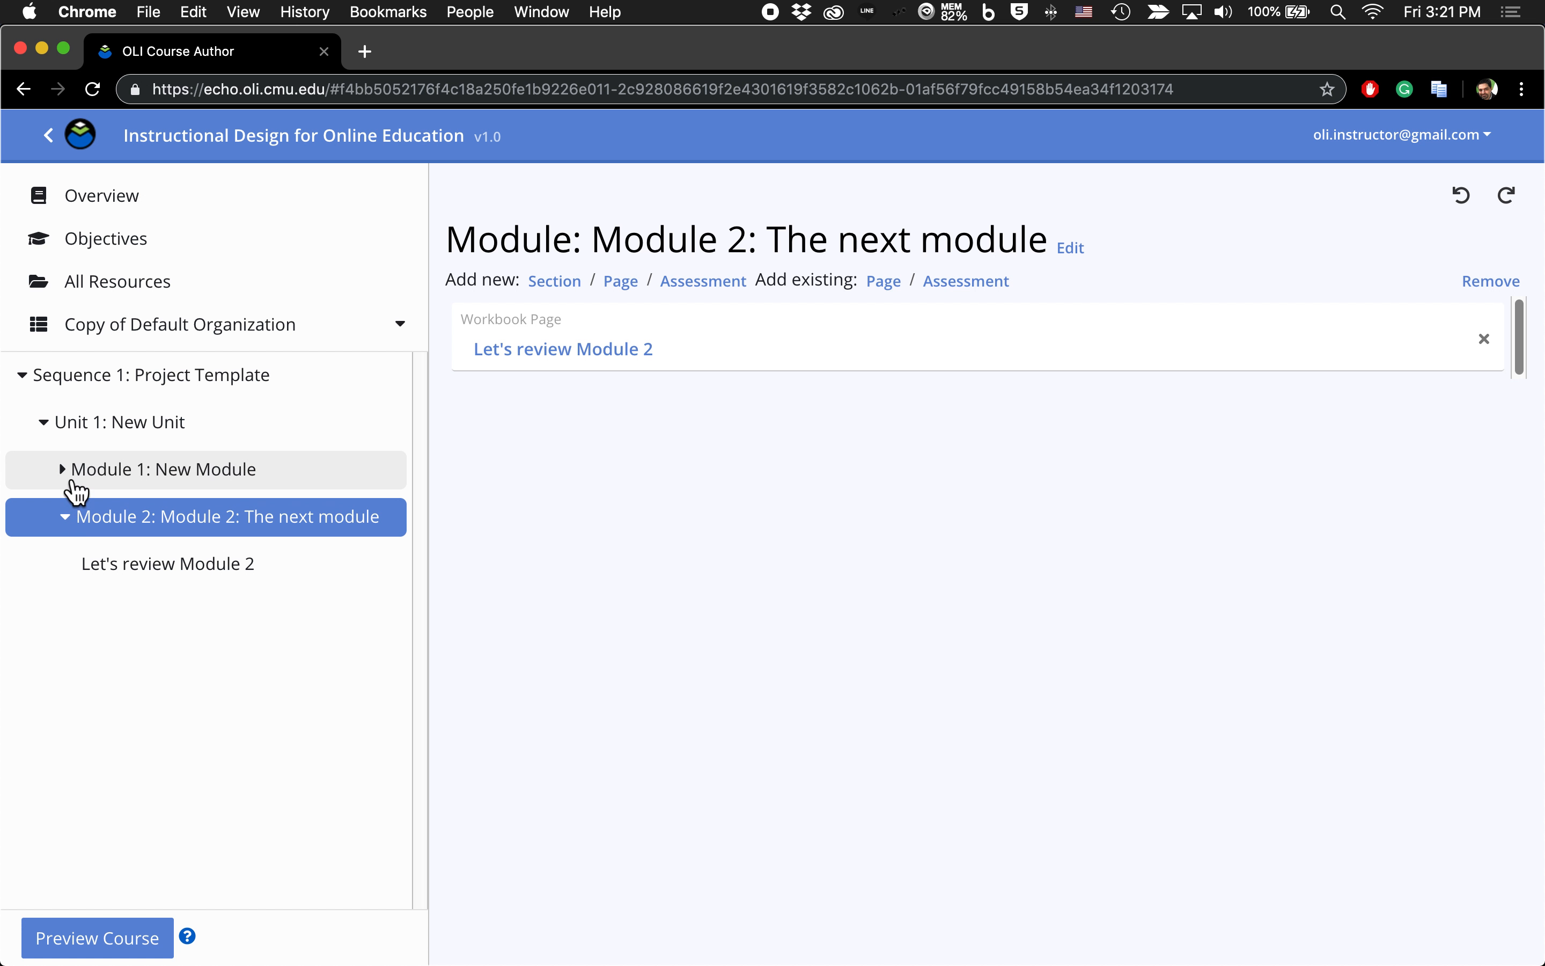
{"action": "left_click", "coordinate": [75, 485]}
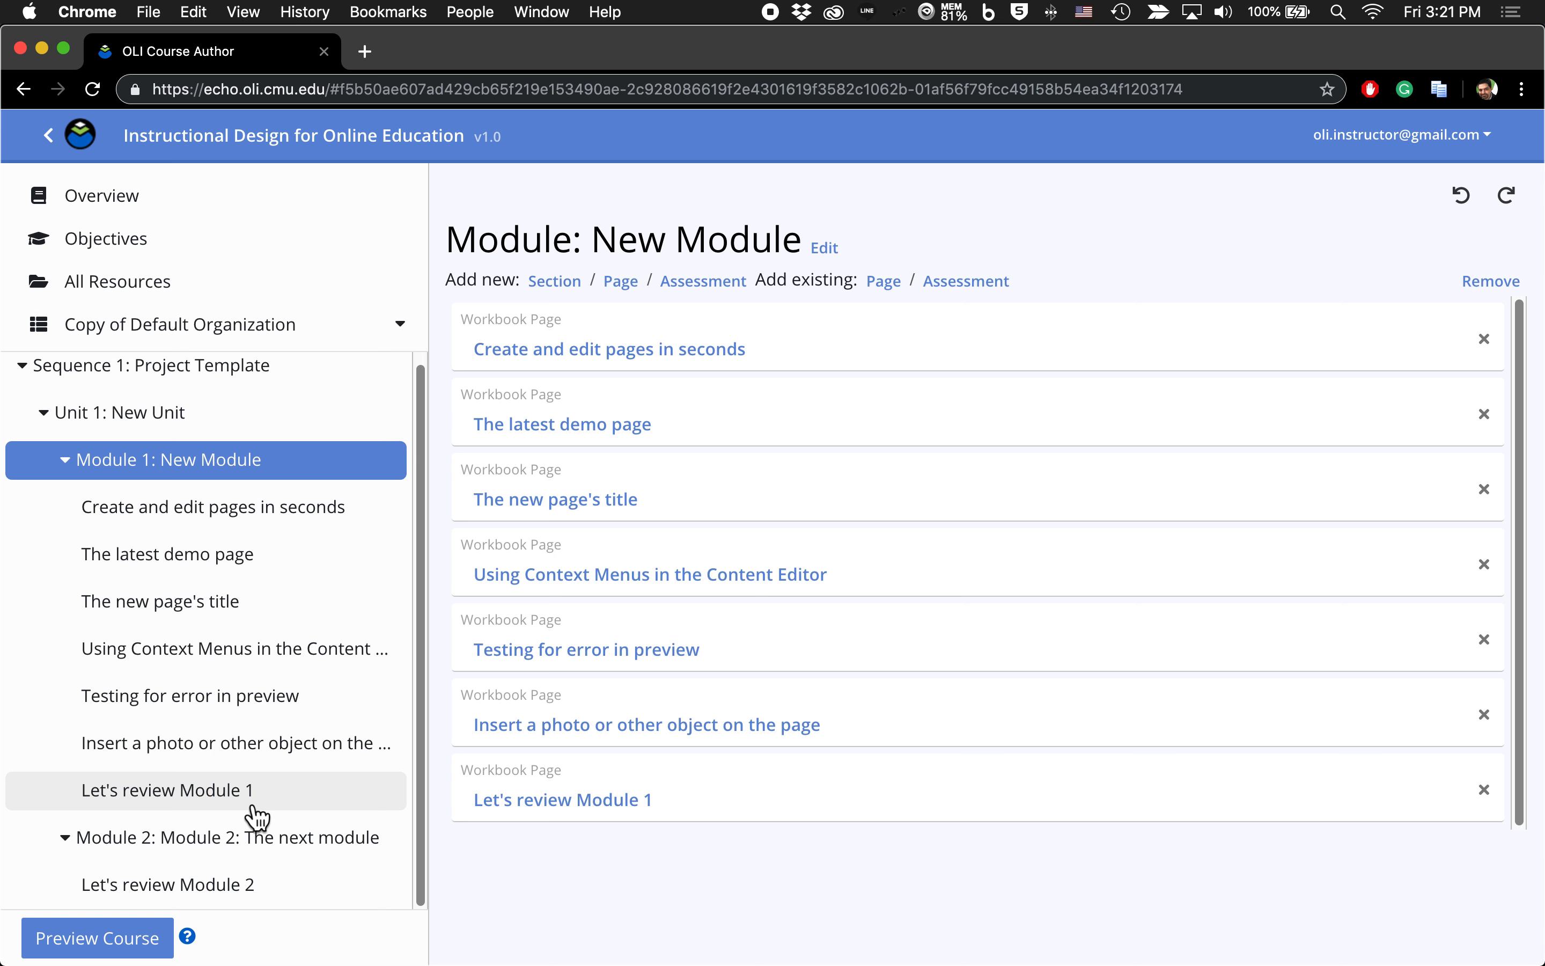
{"action": "left_click", "coordinate": [198, 802]}
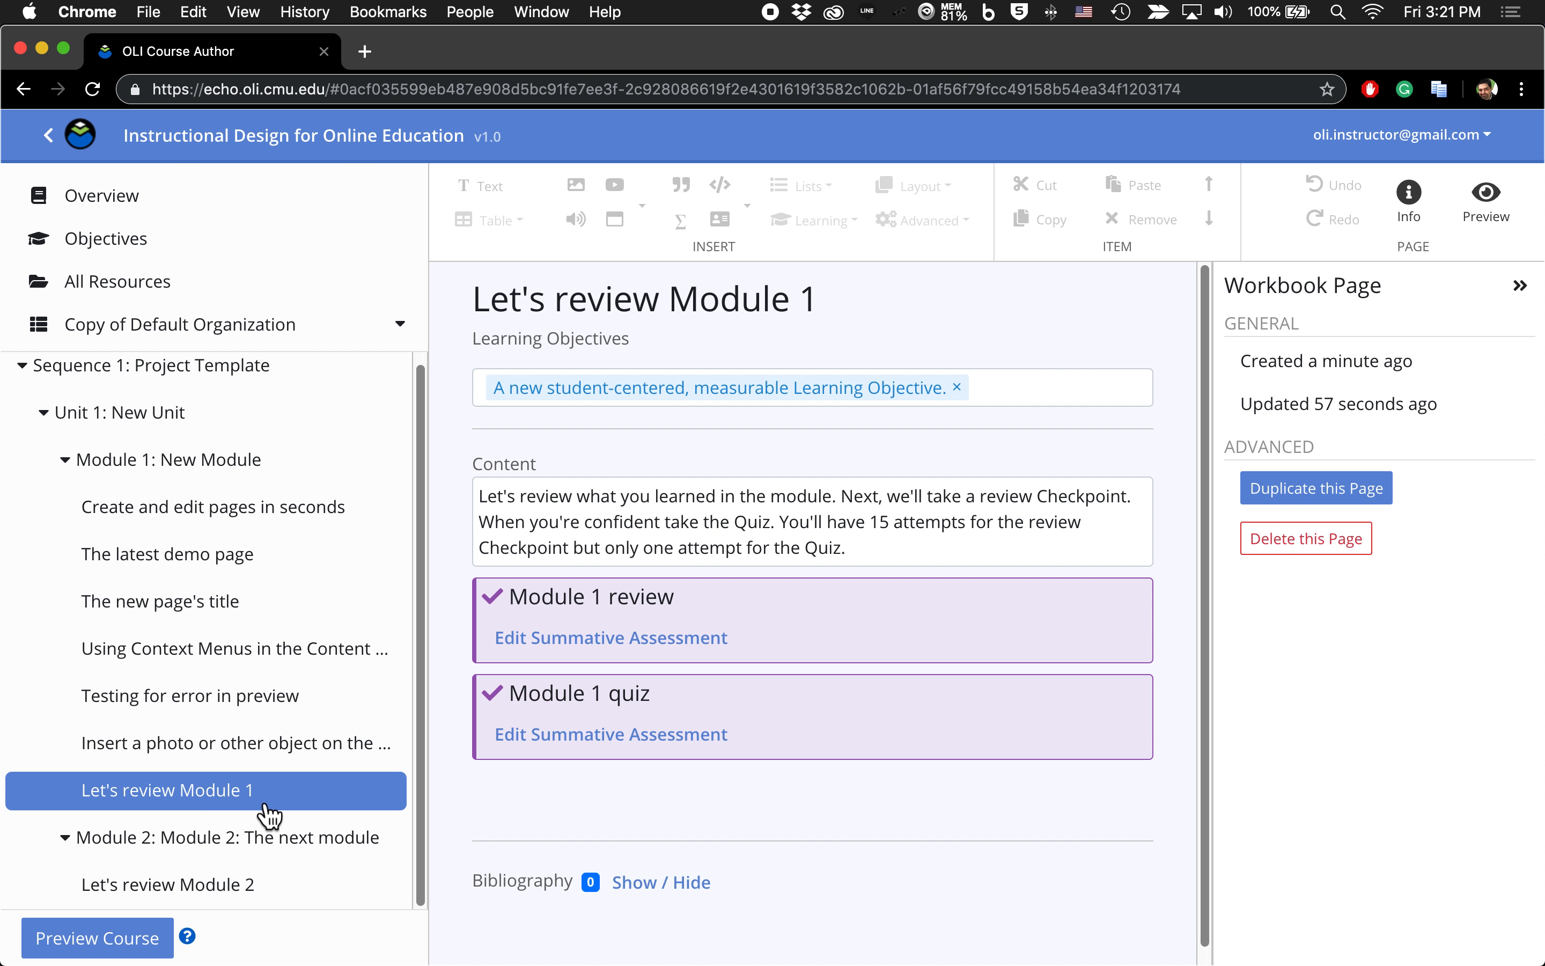
View the copied organization's details and reselect Copy of Default Organization from the list of organizations
{"action": "left_click", "coordinate": [252, 338]}
{"action": "left_click", "coordinate": [400, 328]}
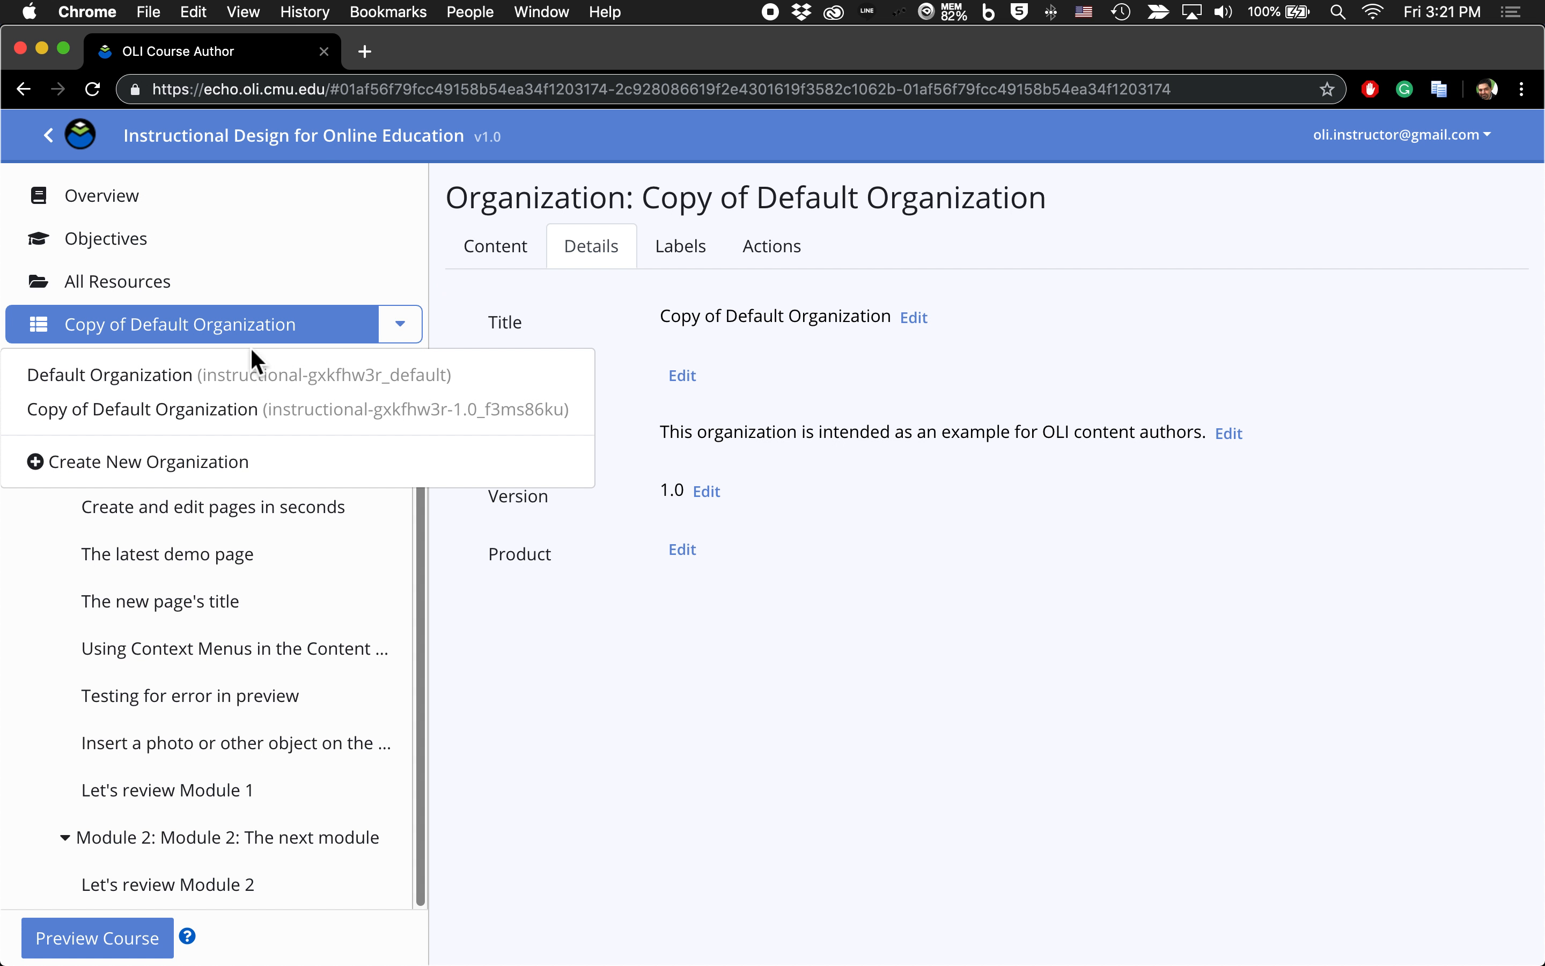
{"action": "left_click", "coordinate": [145, 419]}
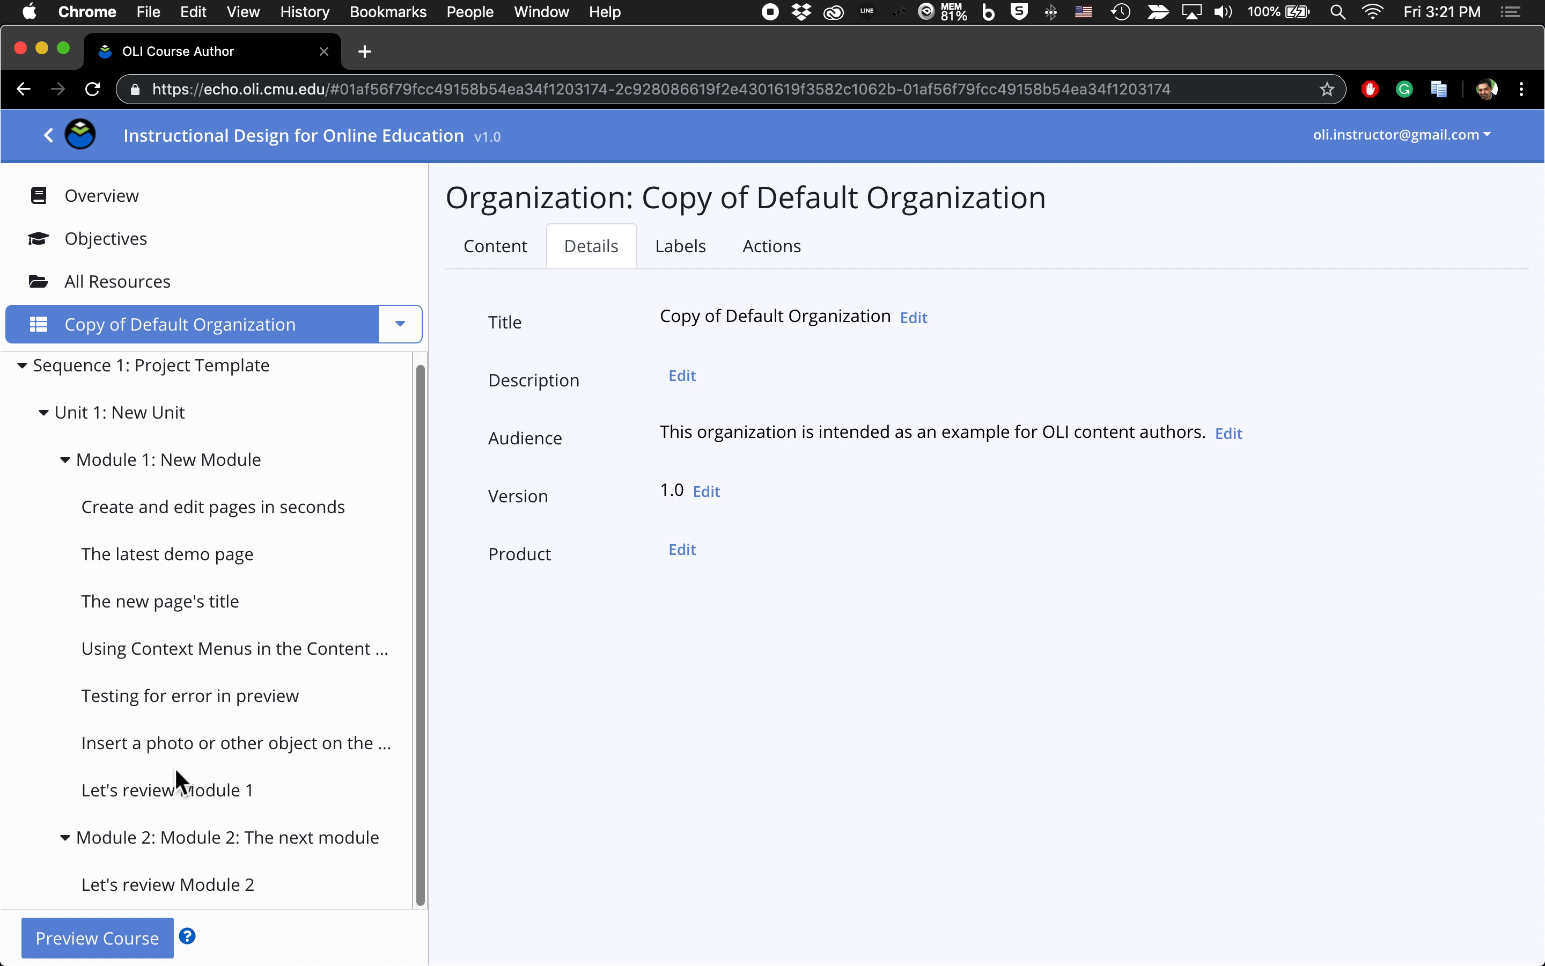
Duplicate the "Let's review Module 1" page and title the copy "Let's review Module 1 — new content"
{"action": "left_click", "coordinate": [172, 795]}
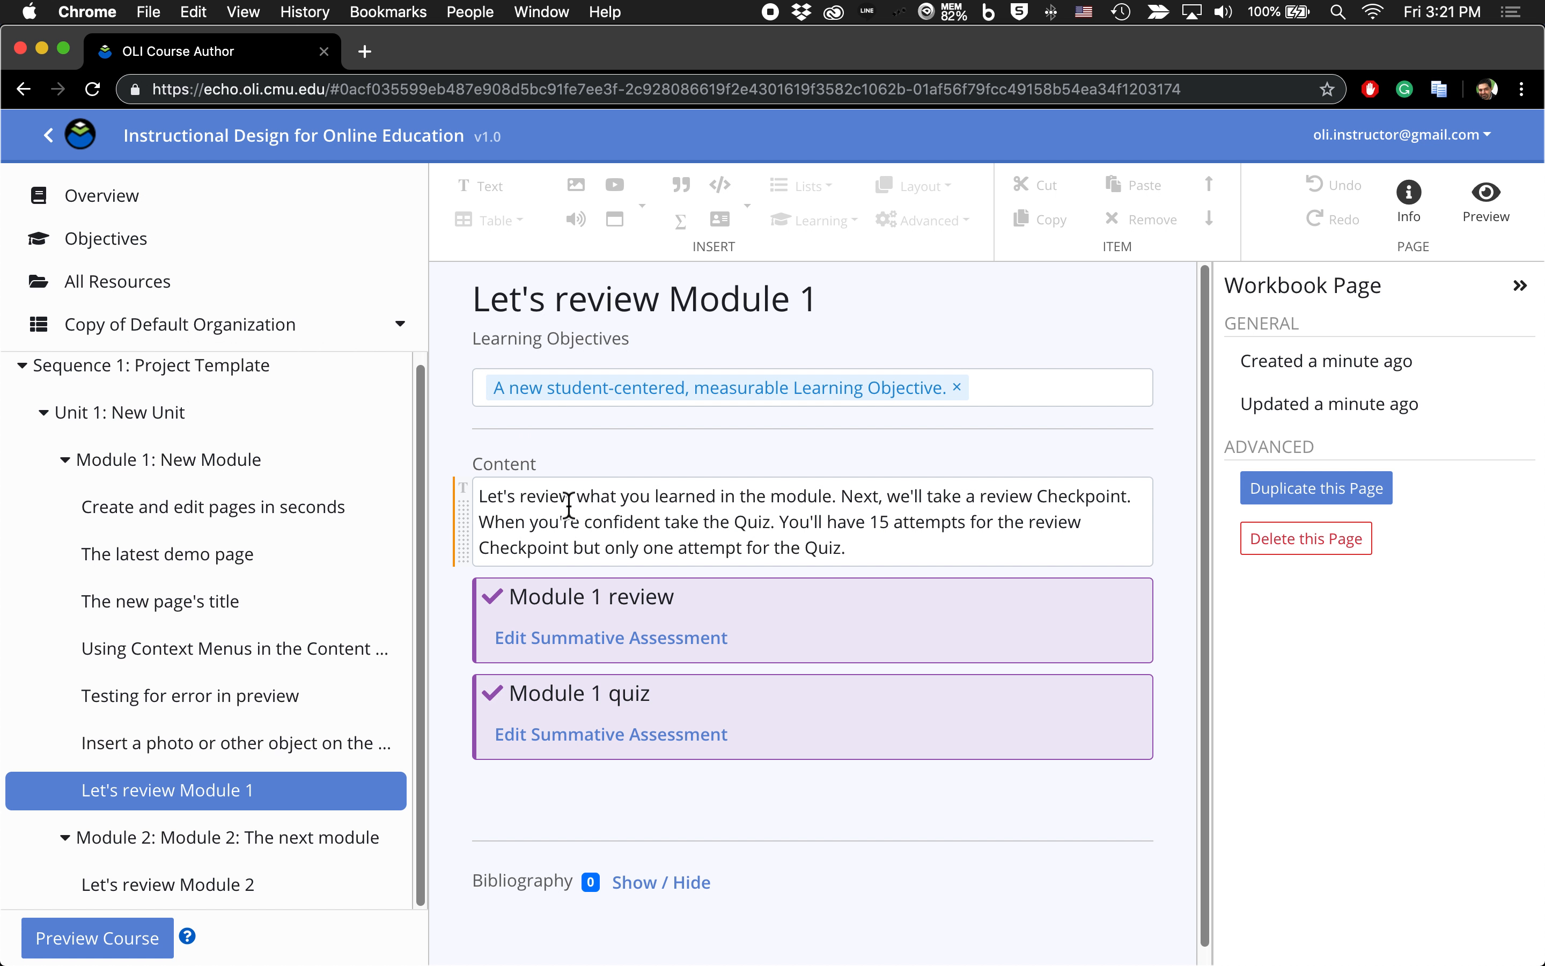
{"action": "left_click", "coordinate": [1303, 505]}
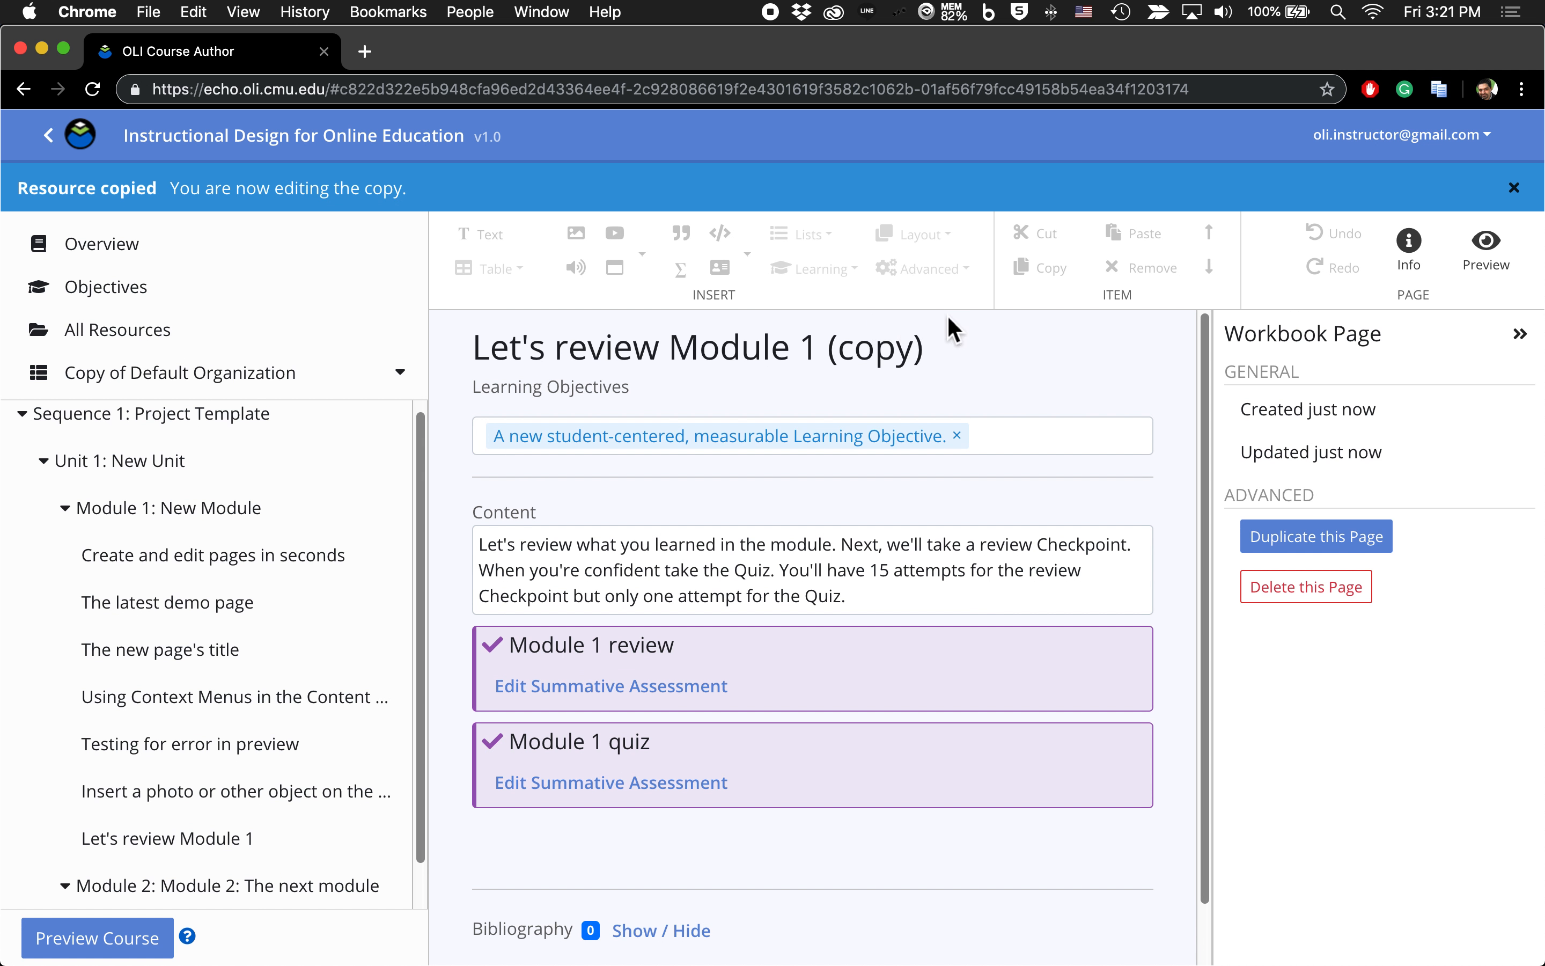
{"action": "key", "text": "BackSpace"}
{"action": "key", "text": "BackSpace"}
{"action": "key", "text": "BackSpace"}
{"action": "key", "text": "BackSpace"}
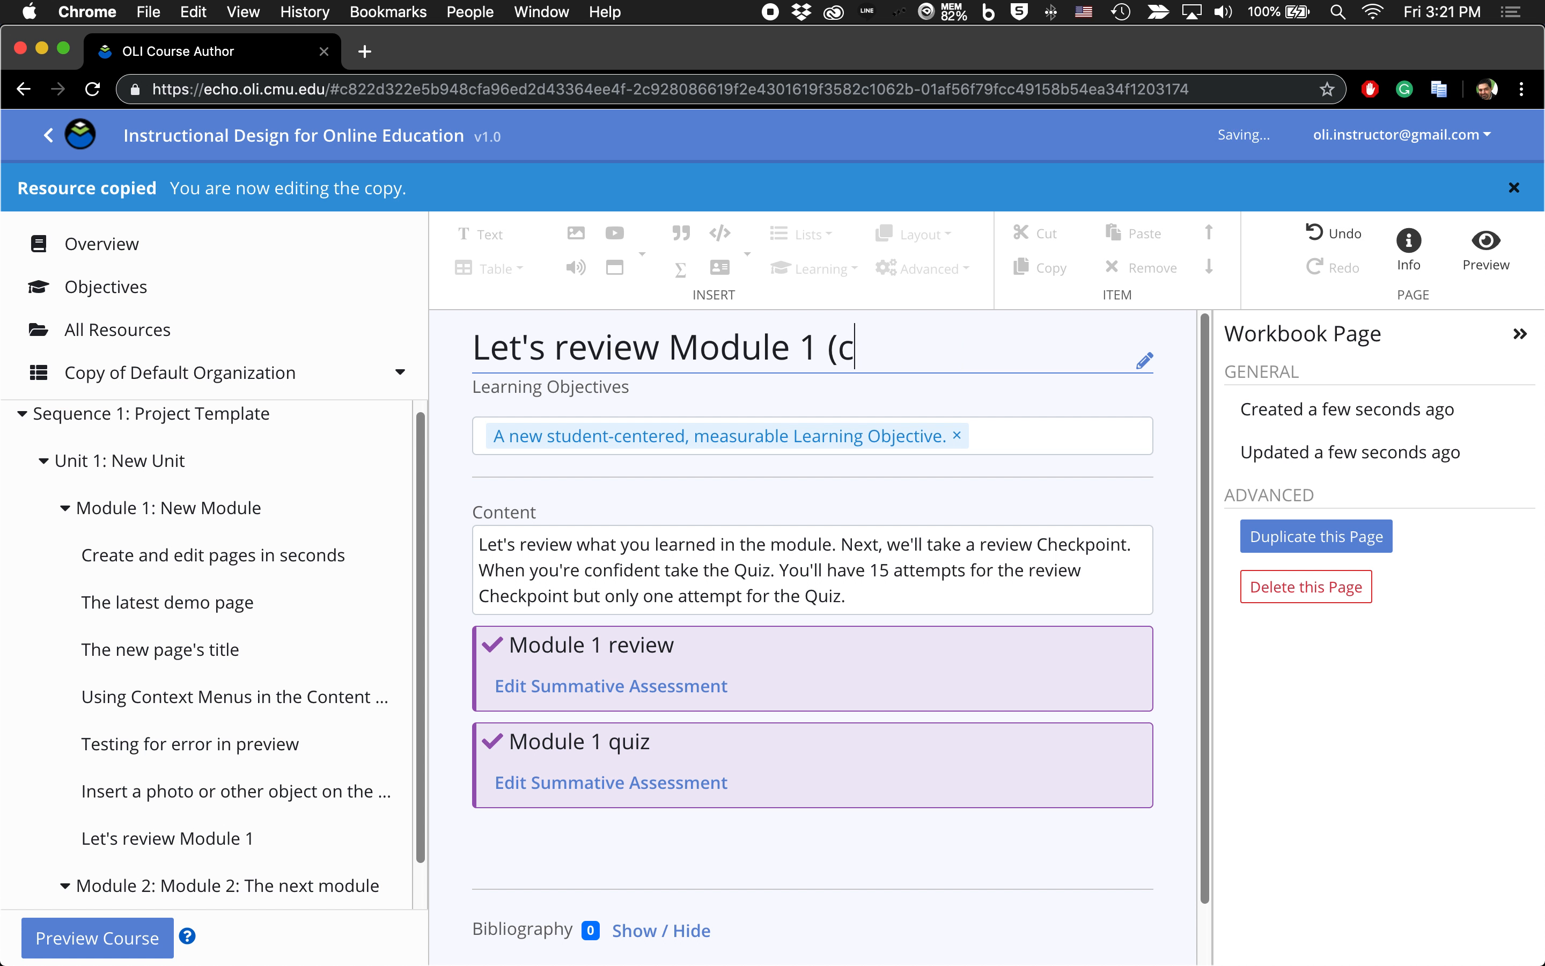
{"action": "type", "text": "— new content"}
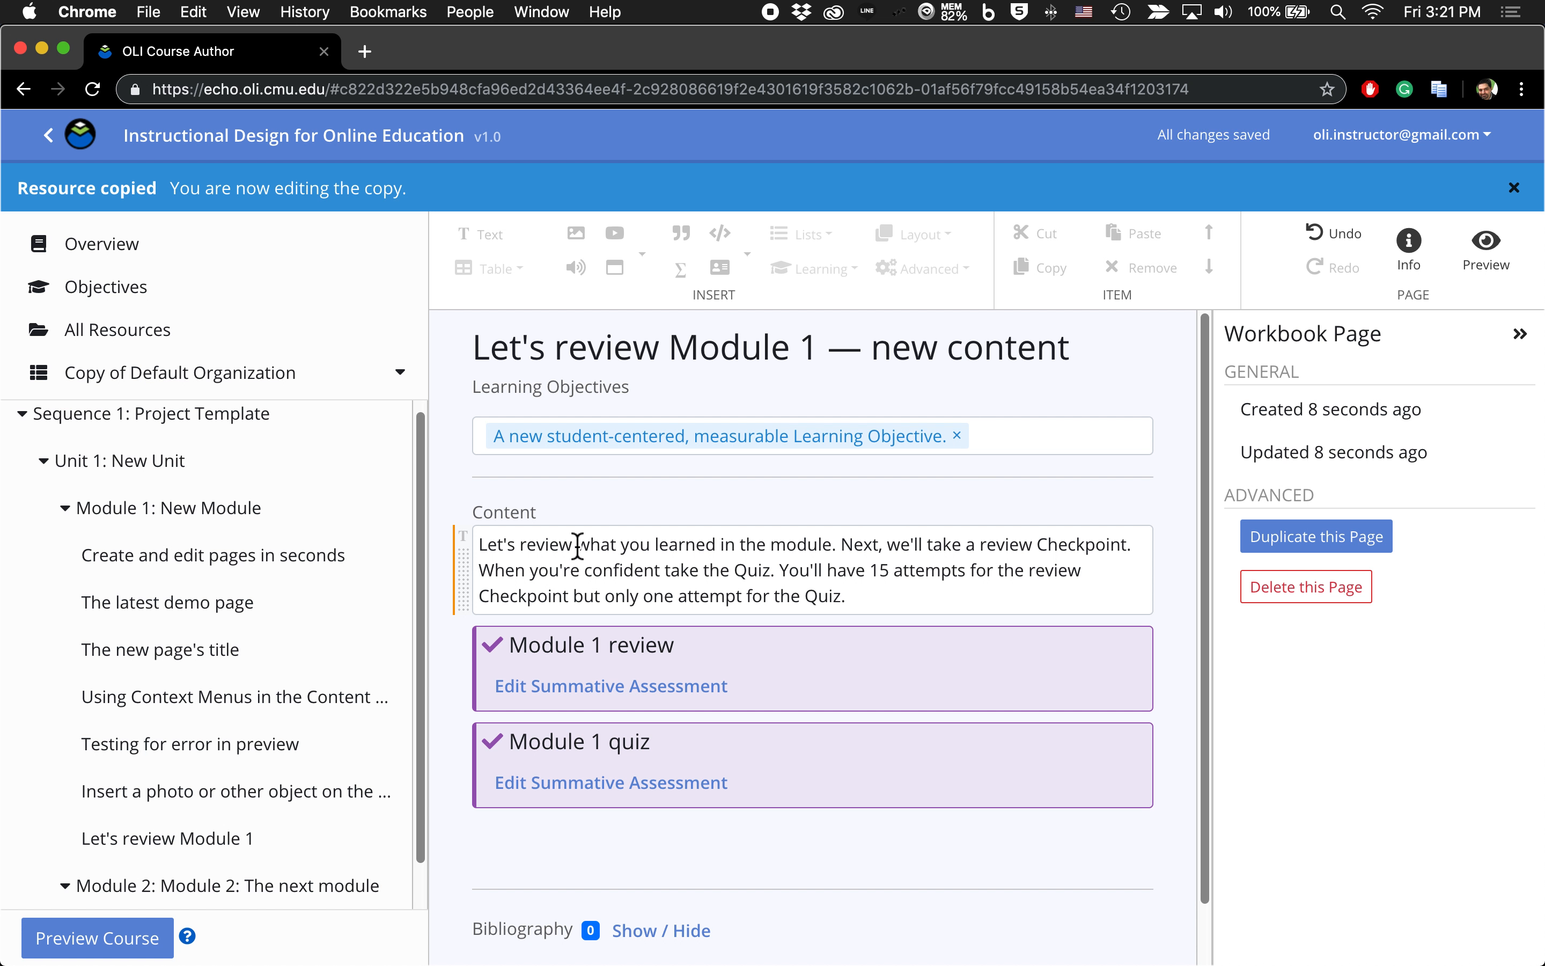
Replace "the" before "module" in the first sentence of the page's content with "THIS SLIGHTLY DIFFERENT"
{"action": "left_click", "coordinate": [770, 548]}
{"action": "double_click", "coordinate": [746, 549]}
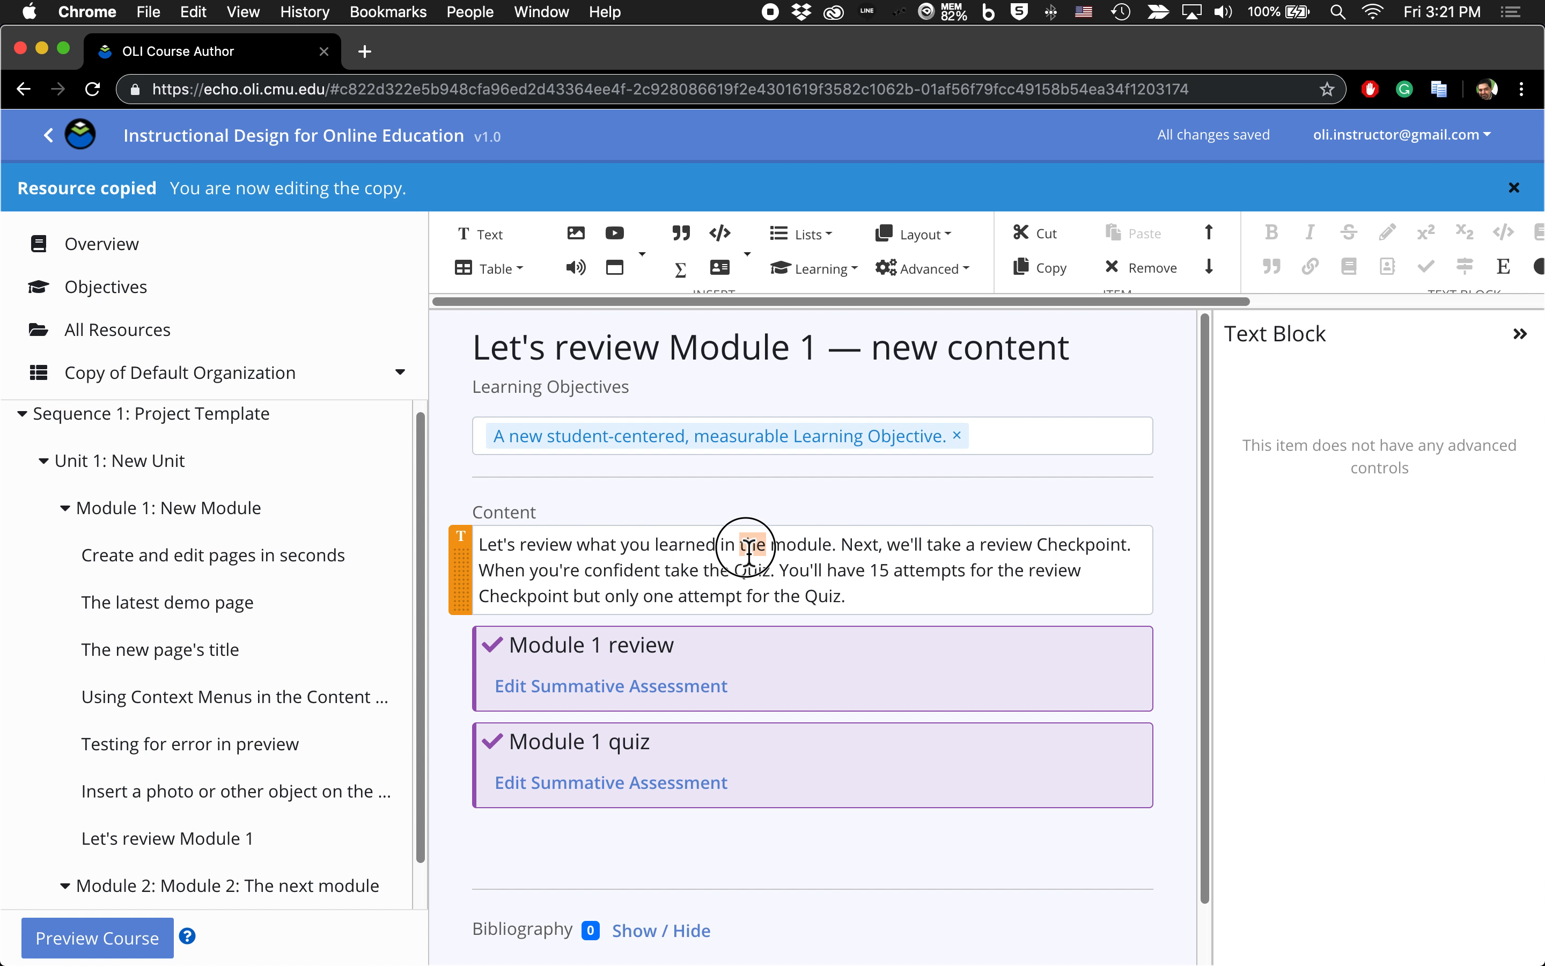
{"action": "type", "text": "THIS ENTIREL"}
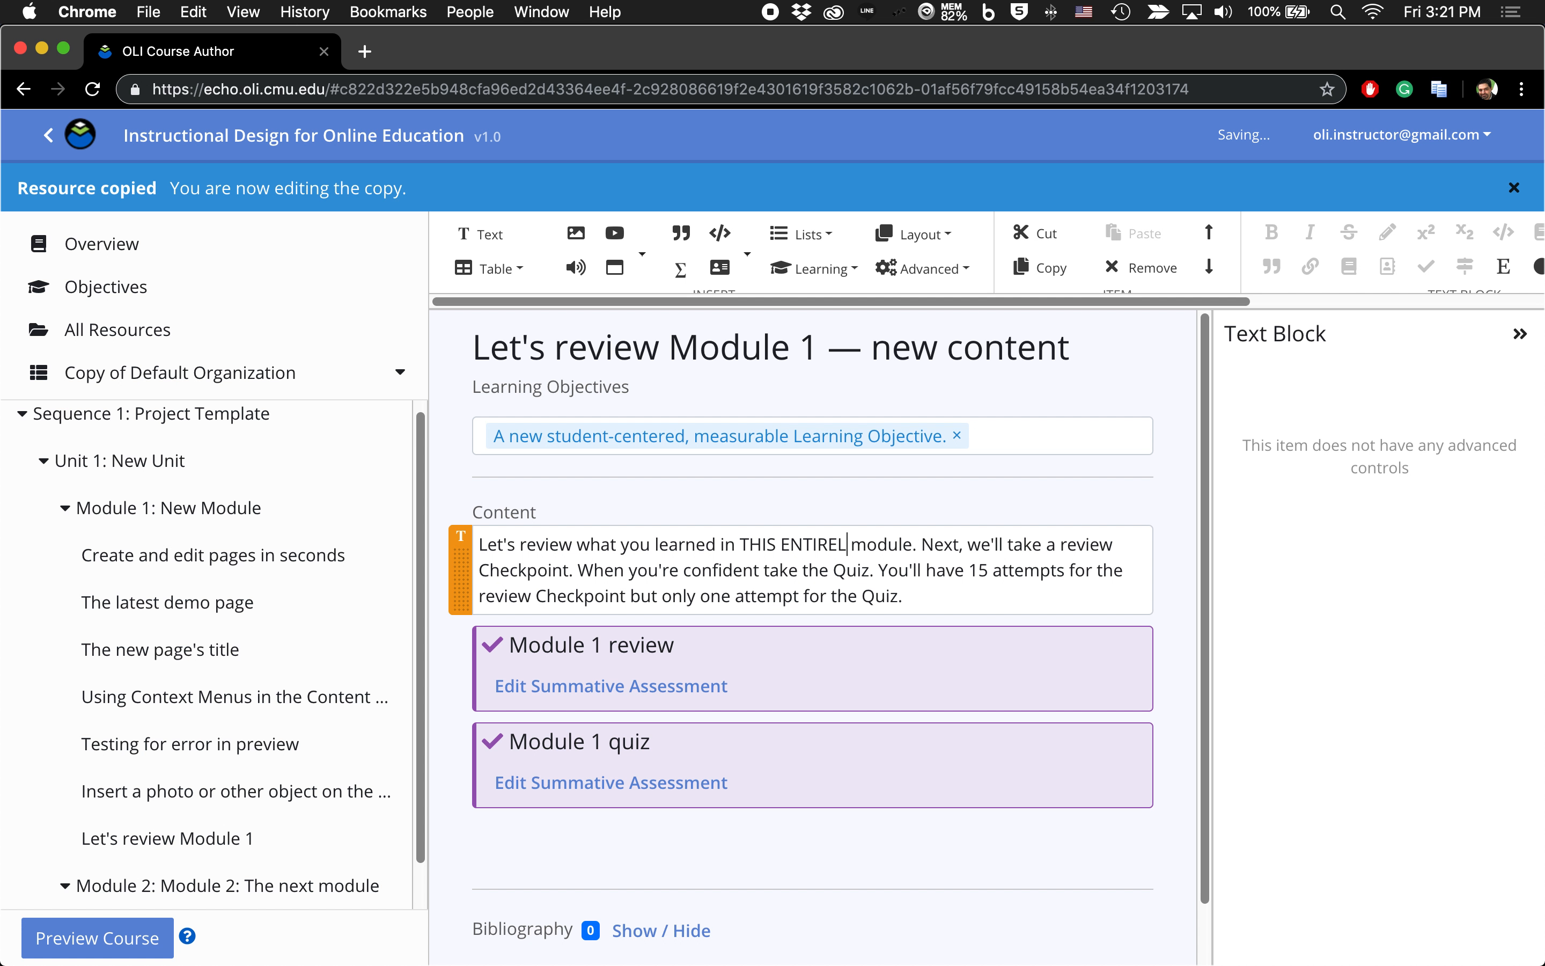
{"action": "key", "text": "BackSpace"}
{"action": "key", "text": "BackSpace"}
{"action": "key", "text": "BackSpace"}
{"action": "key", "text": "BackSpace"}
{"action": "key", "text": "BackSpace"}
{"action": "key", "text": "BackSpace"}
{"action": "key", "text": "BackSpace"}
{"action": "type", "text": "SLIGHTLY "}
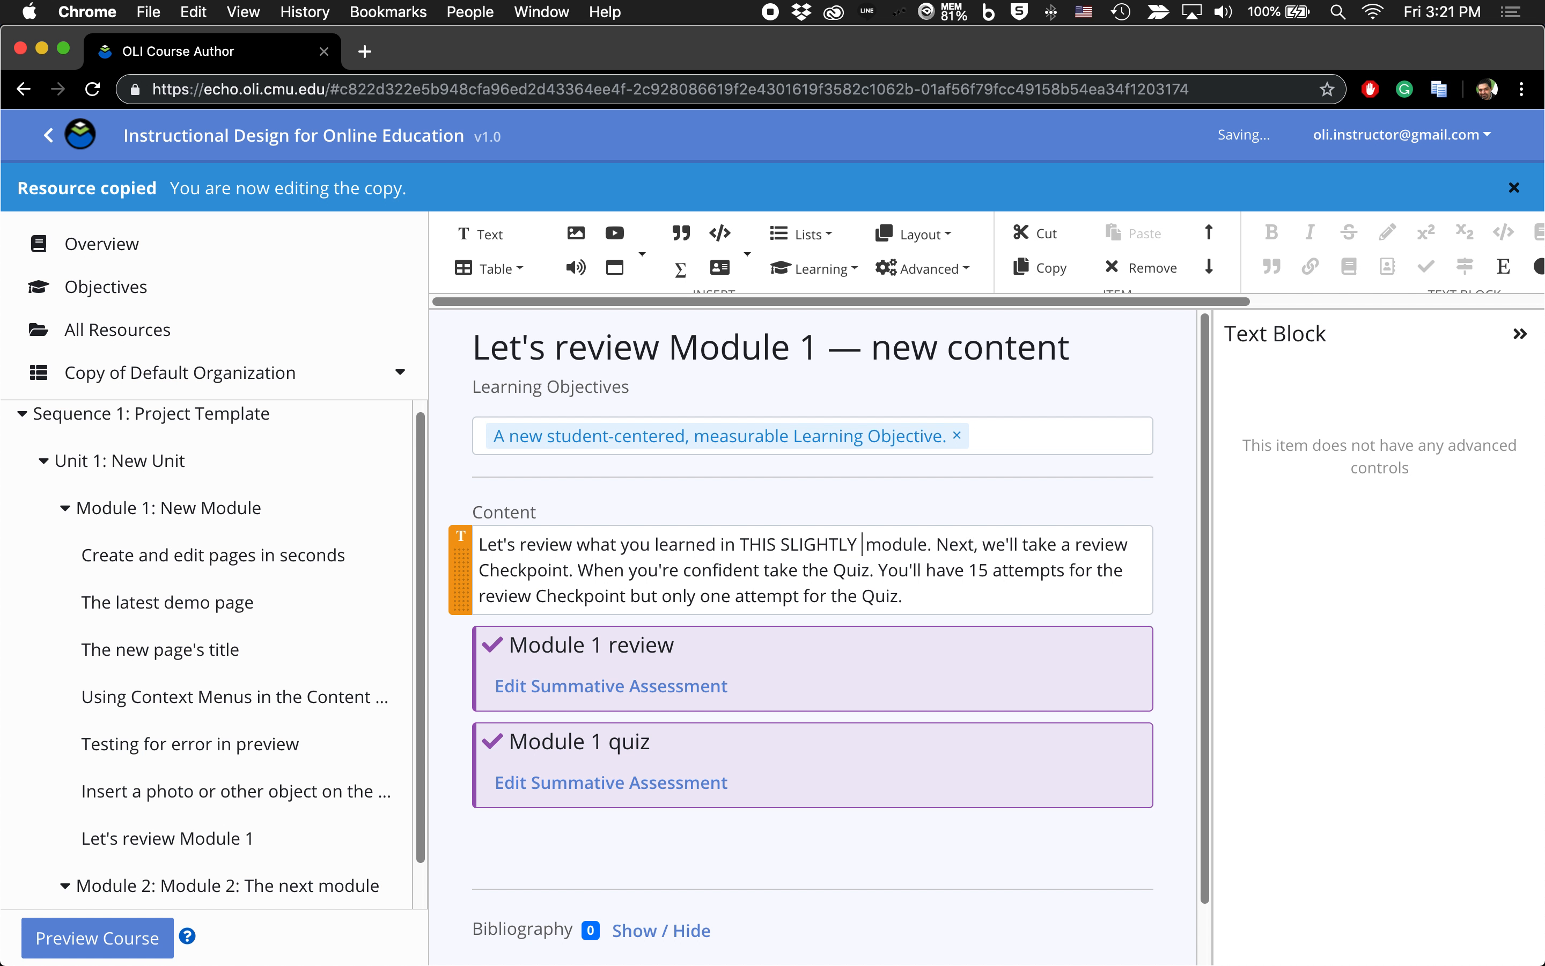
{"action": "type", "text": "DIFFERENT"}
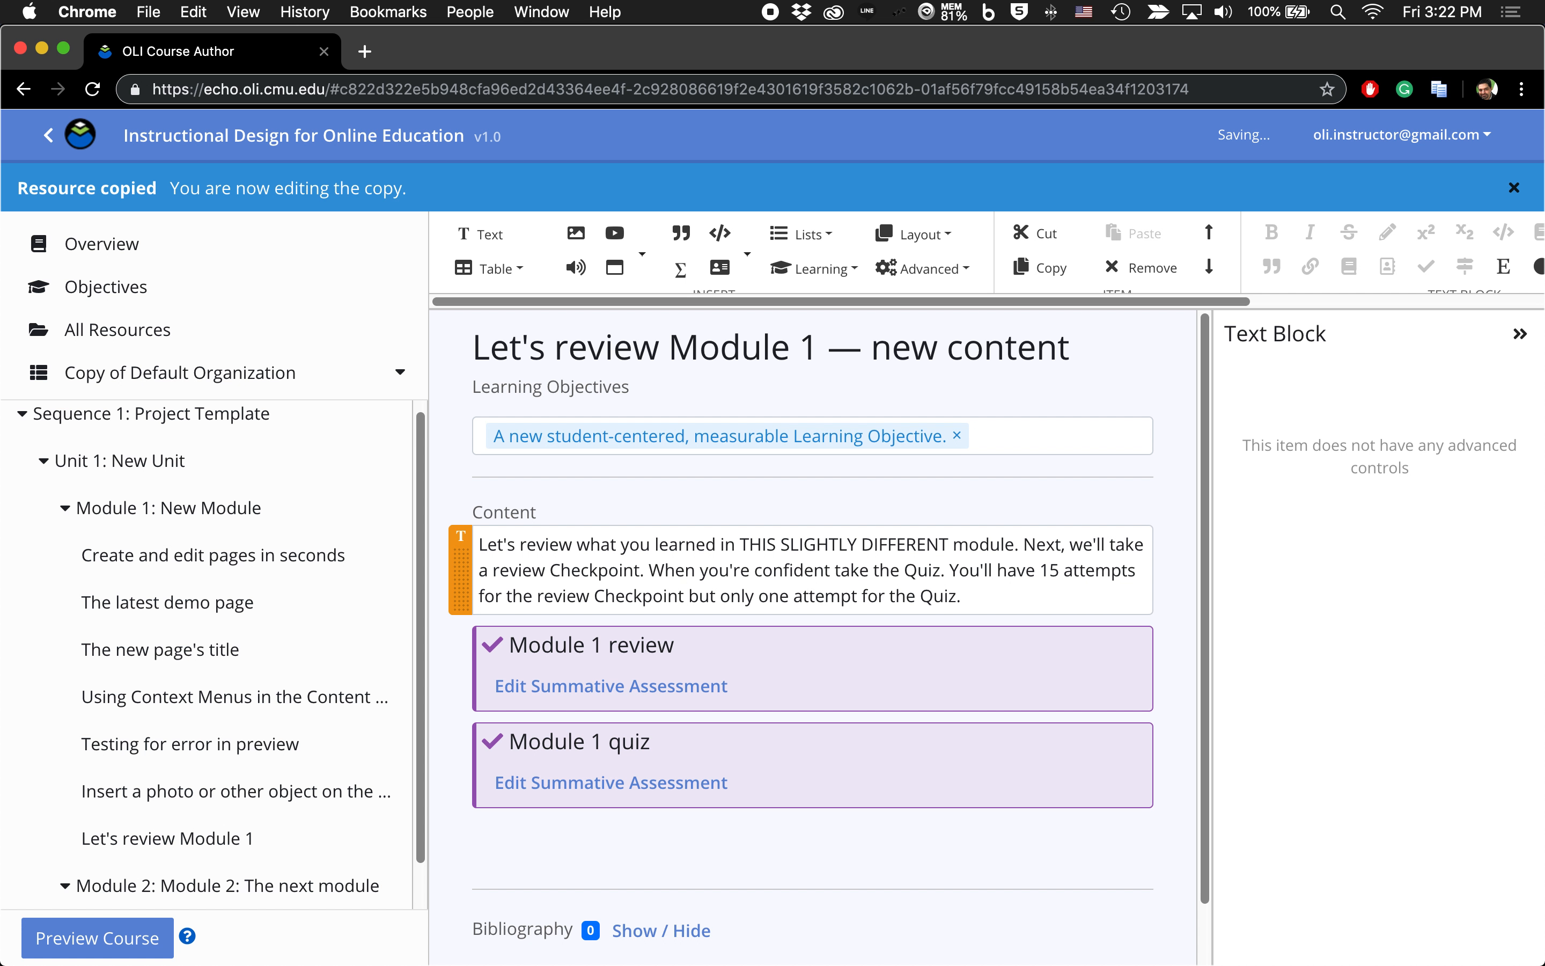
{"action": "left_click", "coordinate": [789, 549]}
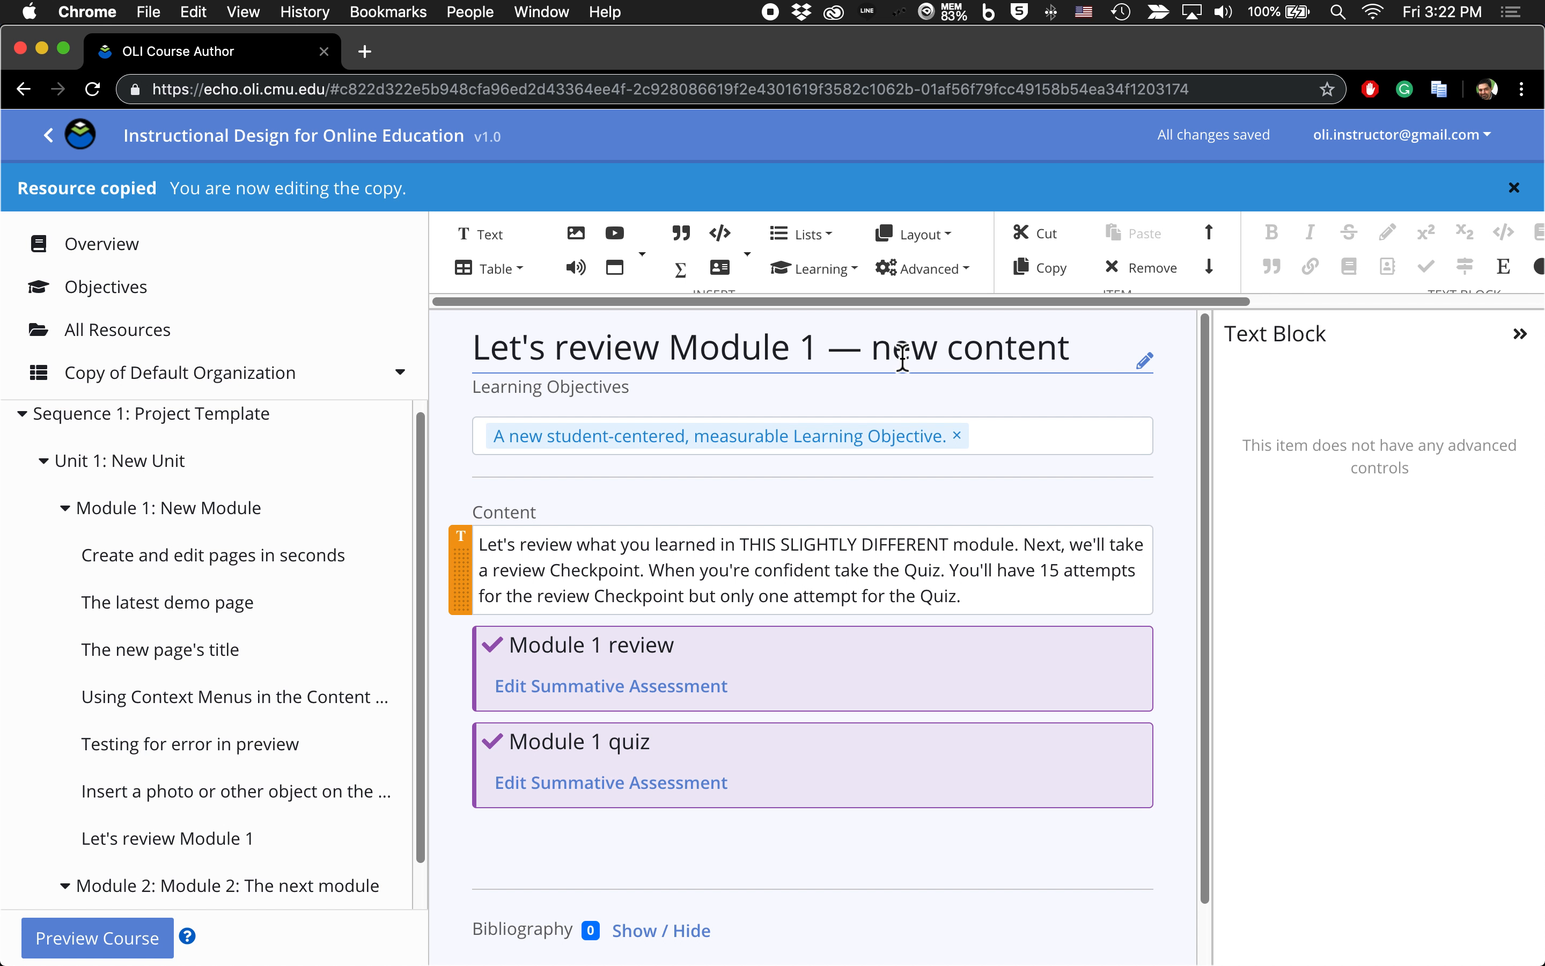
{"action": "scroll", "coordinate": [693, 655], "scroll_direction": "down", "scroll_amount": 2}
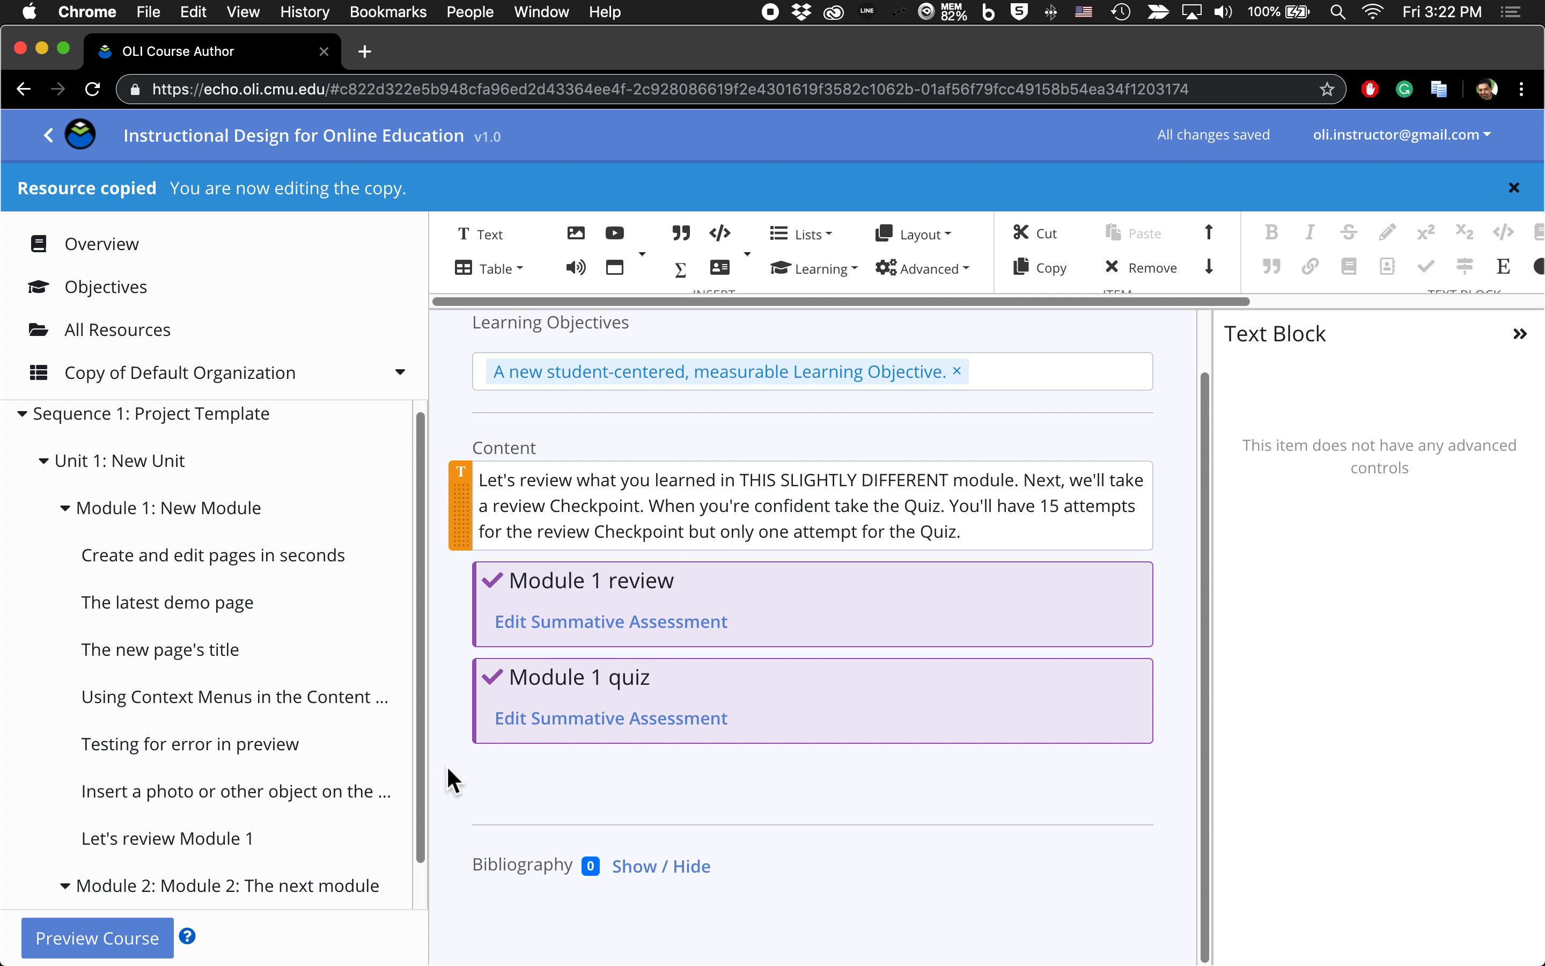
Check the original "Let's review Module 1" page and remove it from Module 1 in the copied organization
{"action": "scroll", "coordinate": [306, 753], "scroll_direction": "down", "scroll_amount": 1}
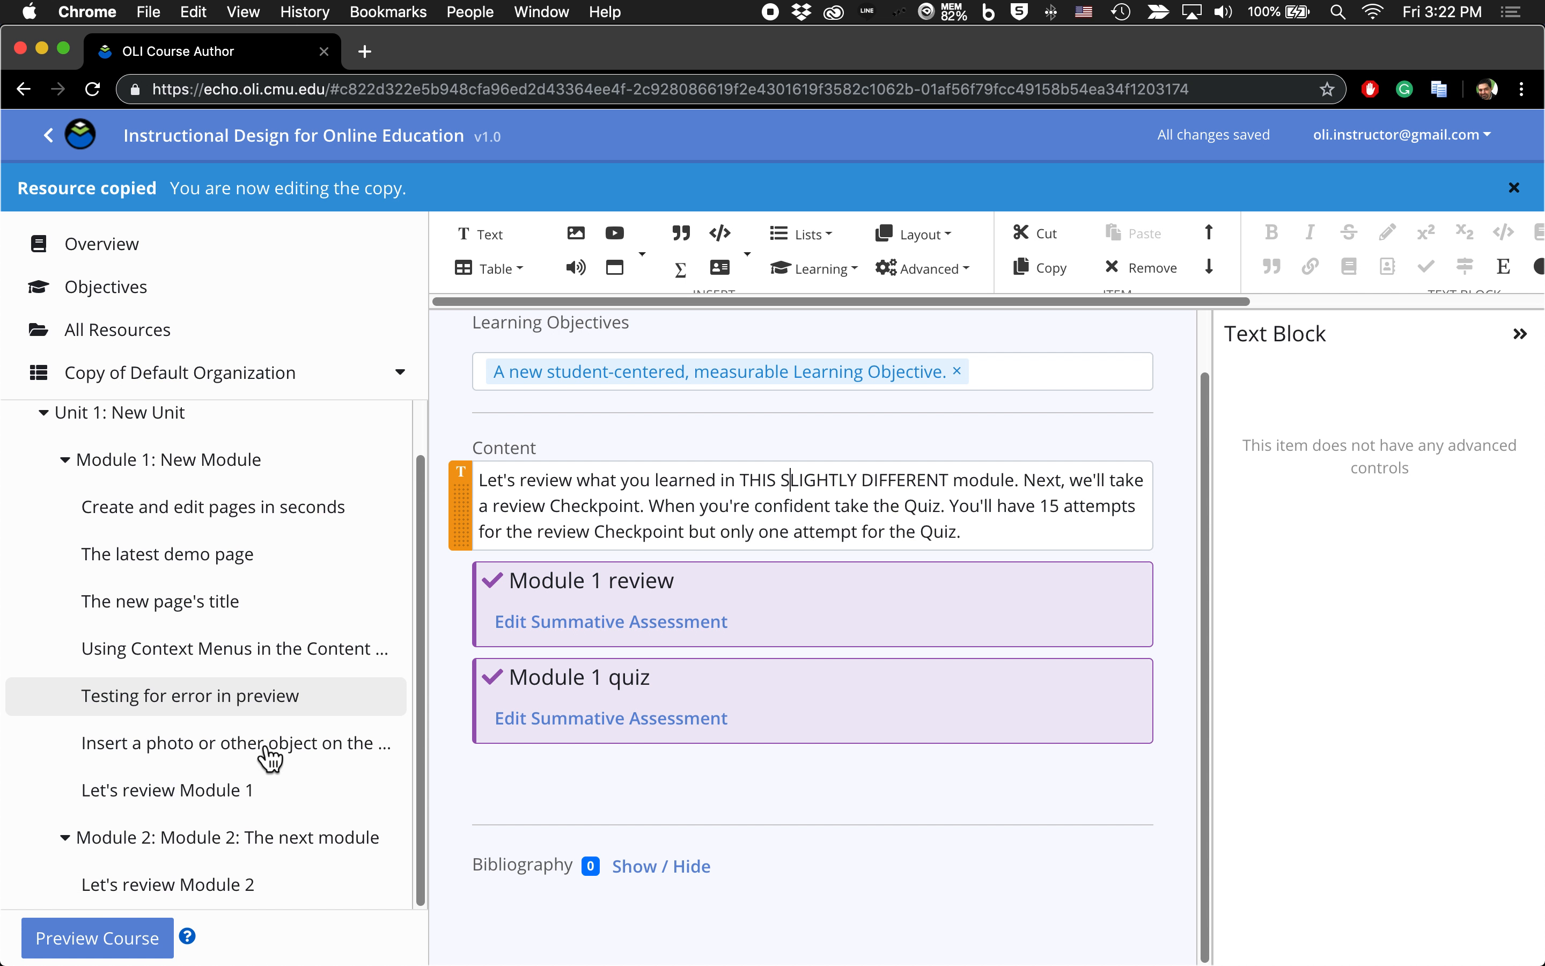
{"action": "left_click", "coordinate": [167, 792]}
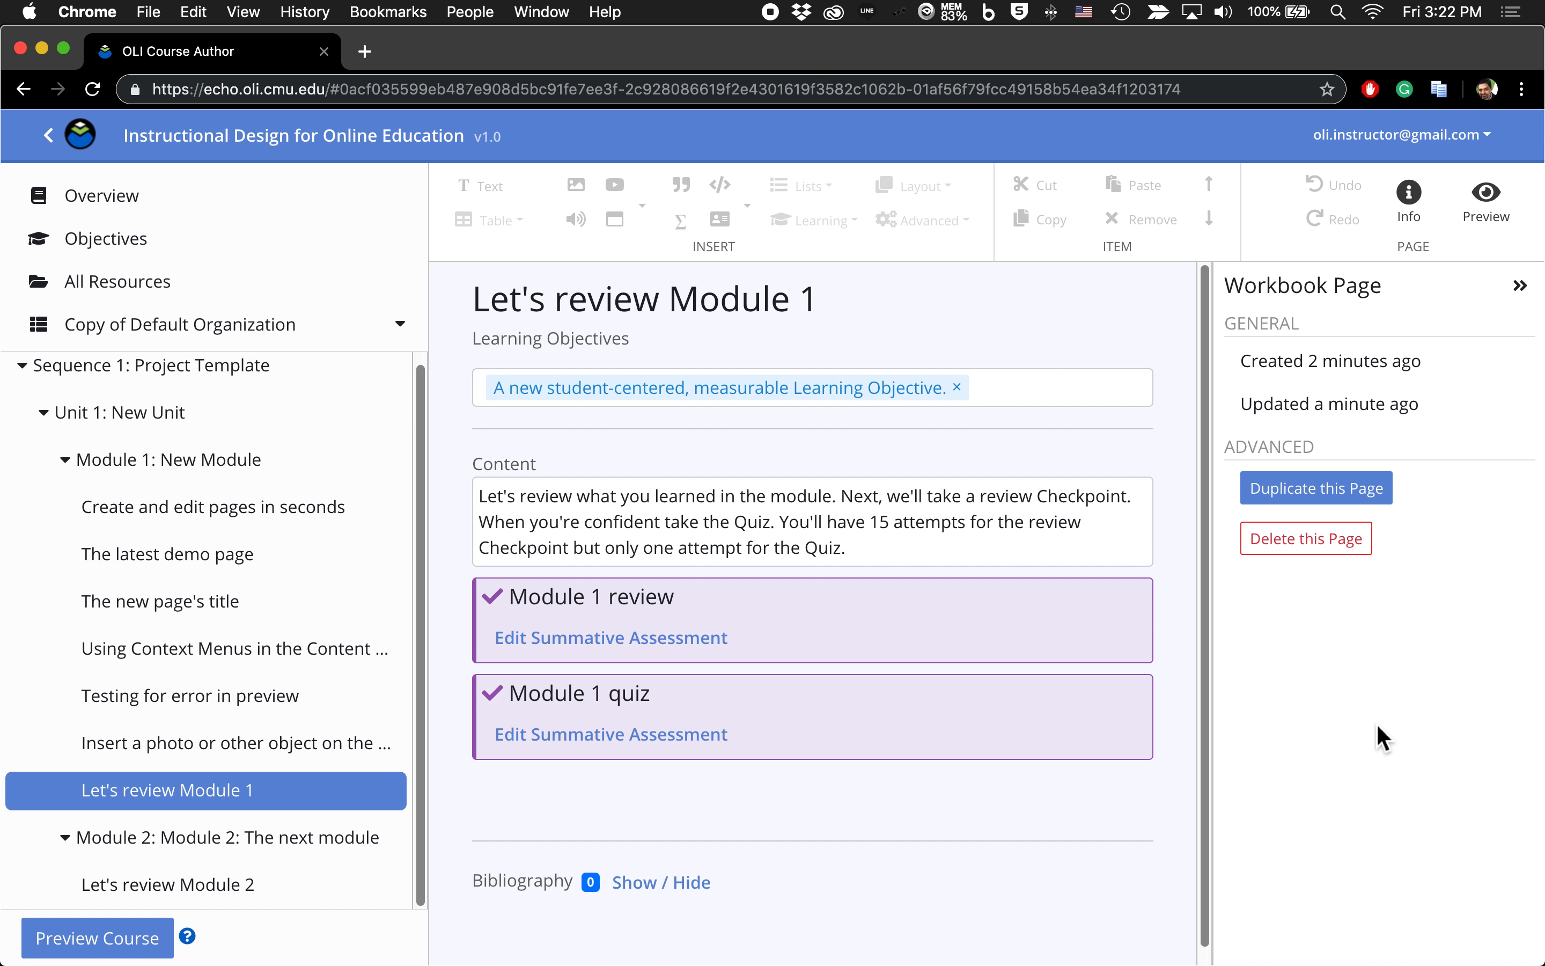
{"action": "left_click", "coordinate": [203, 469]}
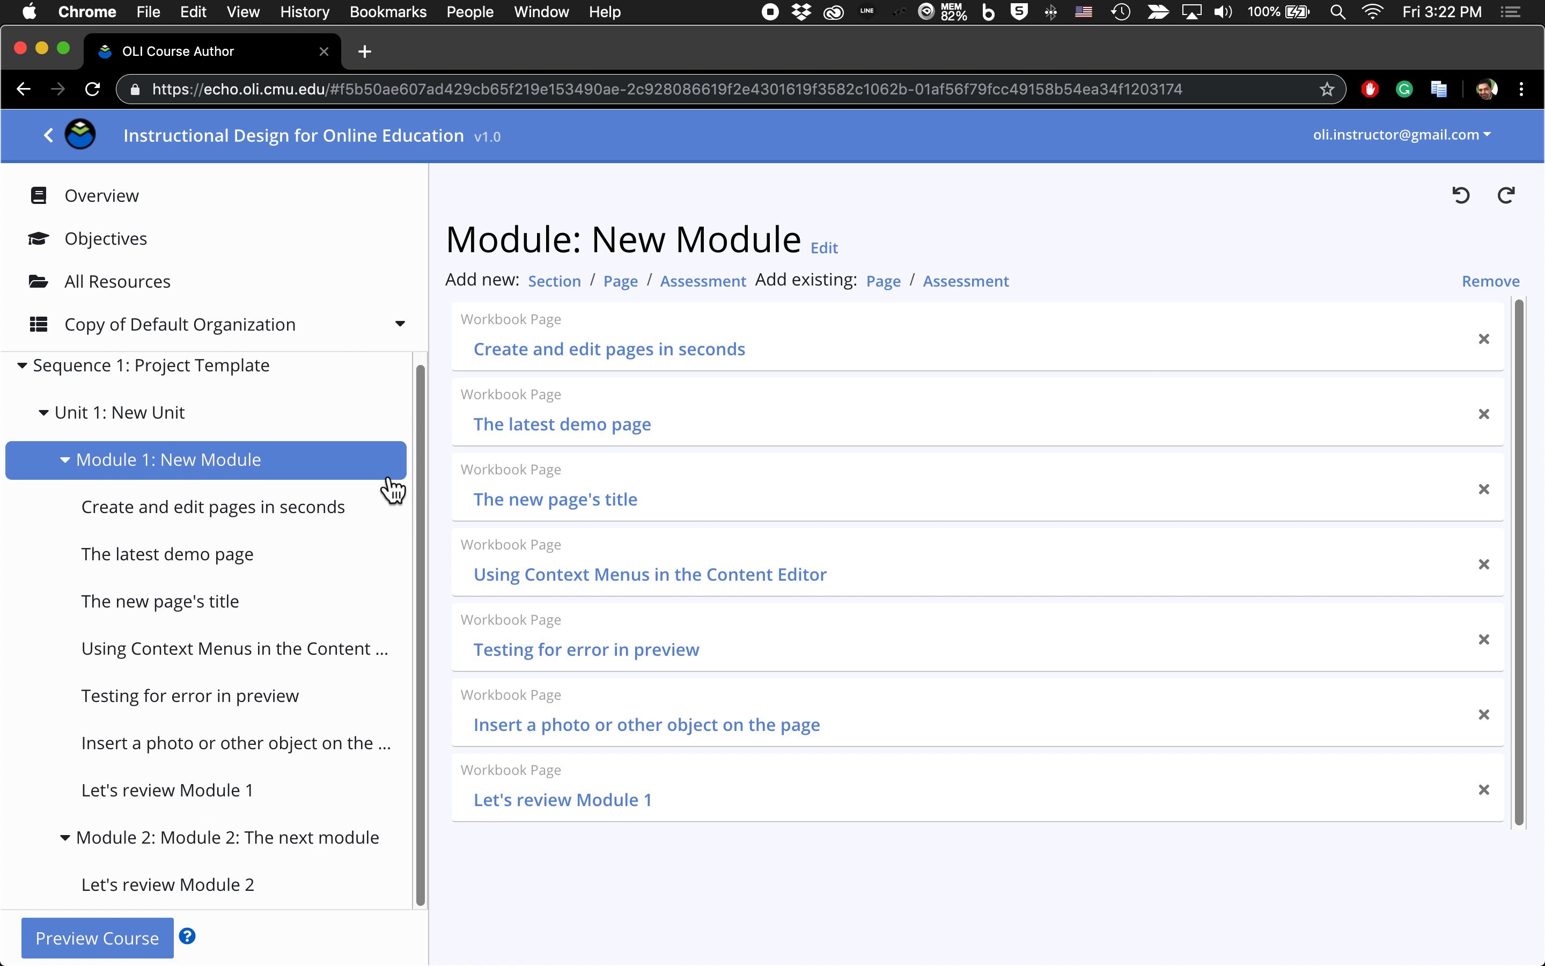
{"action": "left_click", "coordinate": [1488, 795]}
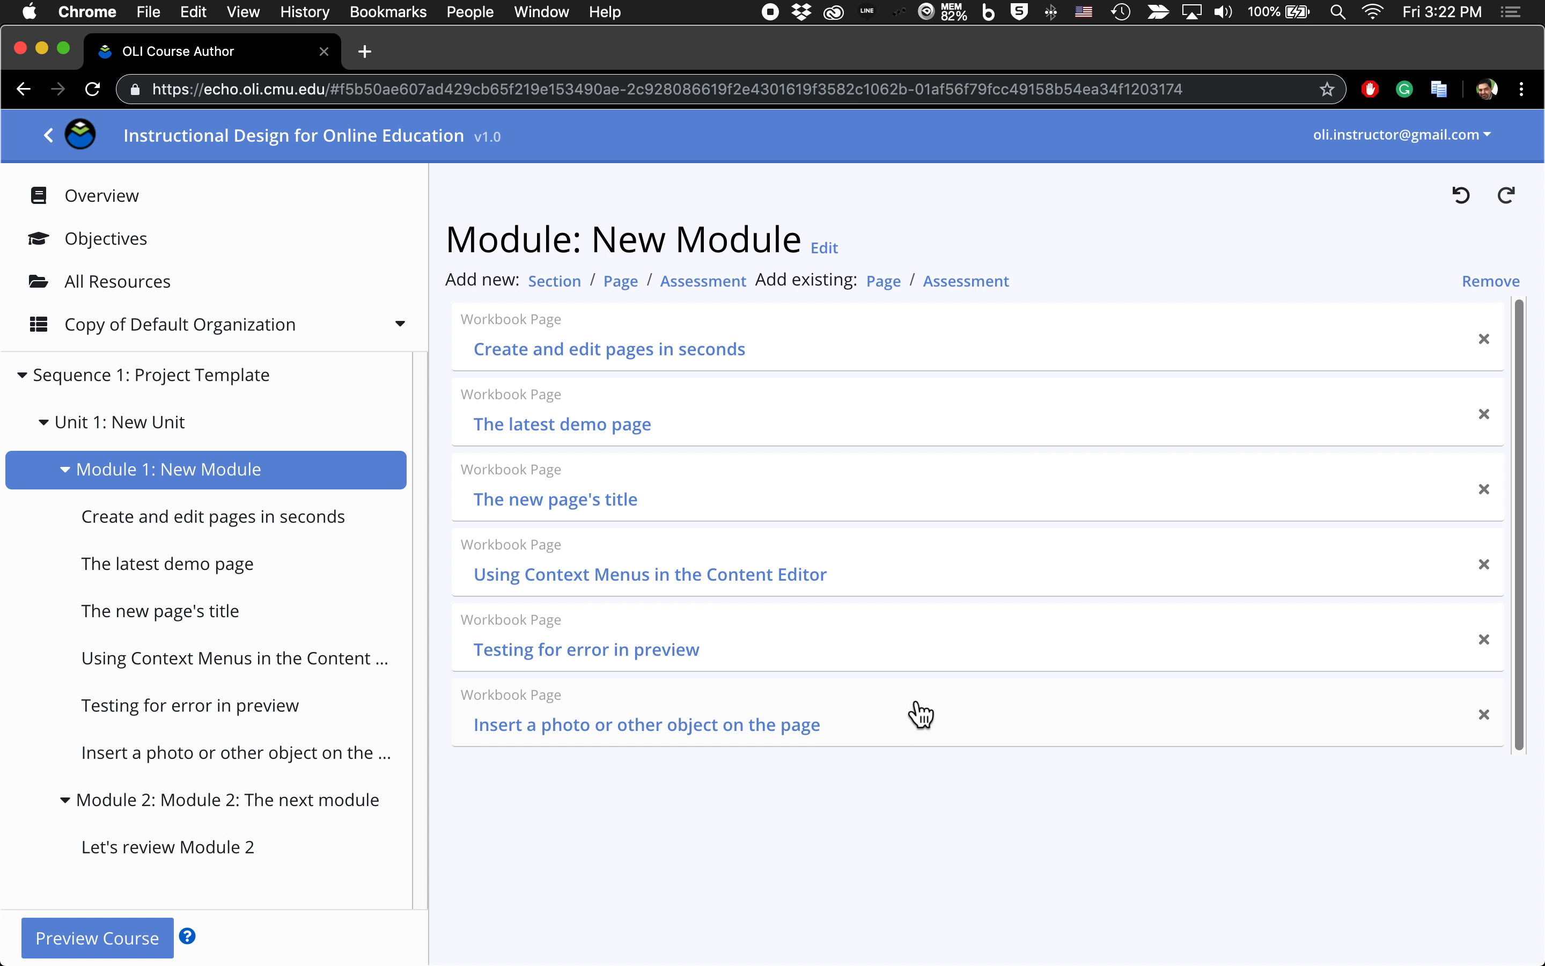
Add the existing page "Let's review Module 1 — new content" to Module 1 and open it from the module's page list
{"action": "left_click", "coordinate": [884, 282]}
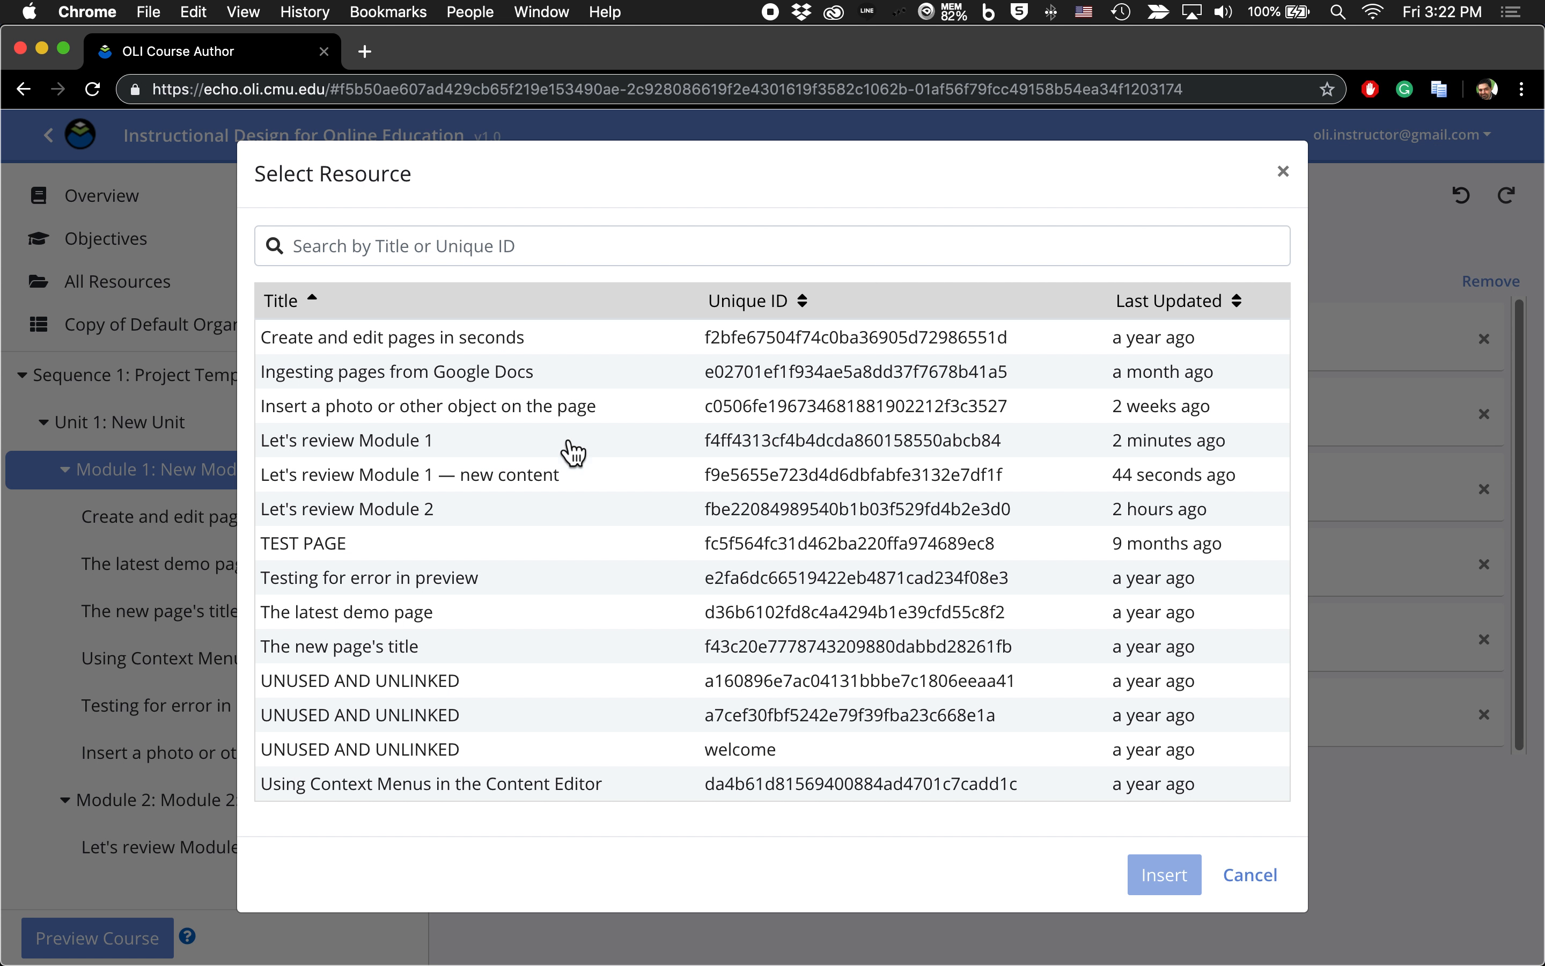
{"action": "left_click", "coordinate": [502, 481]}
{"action": "left_click", "coordinate": [1165, 875]}
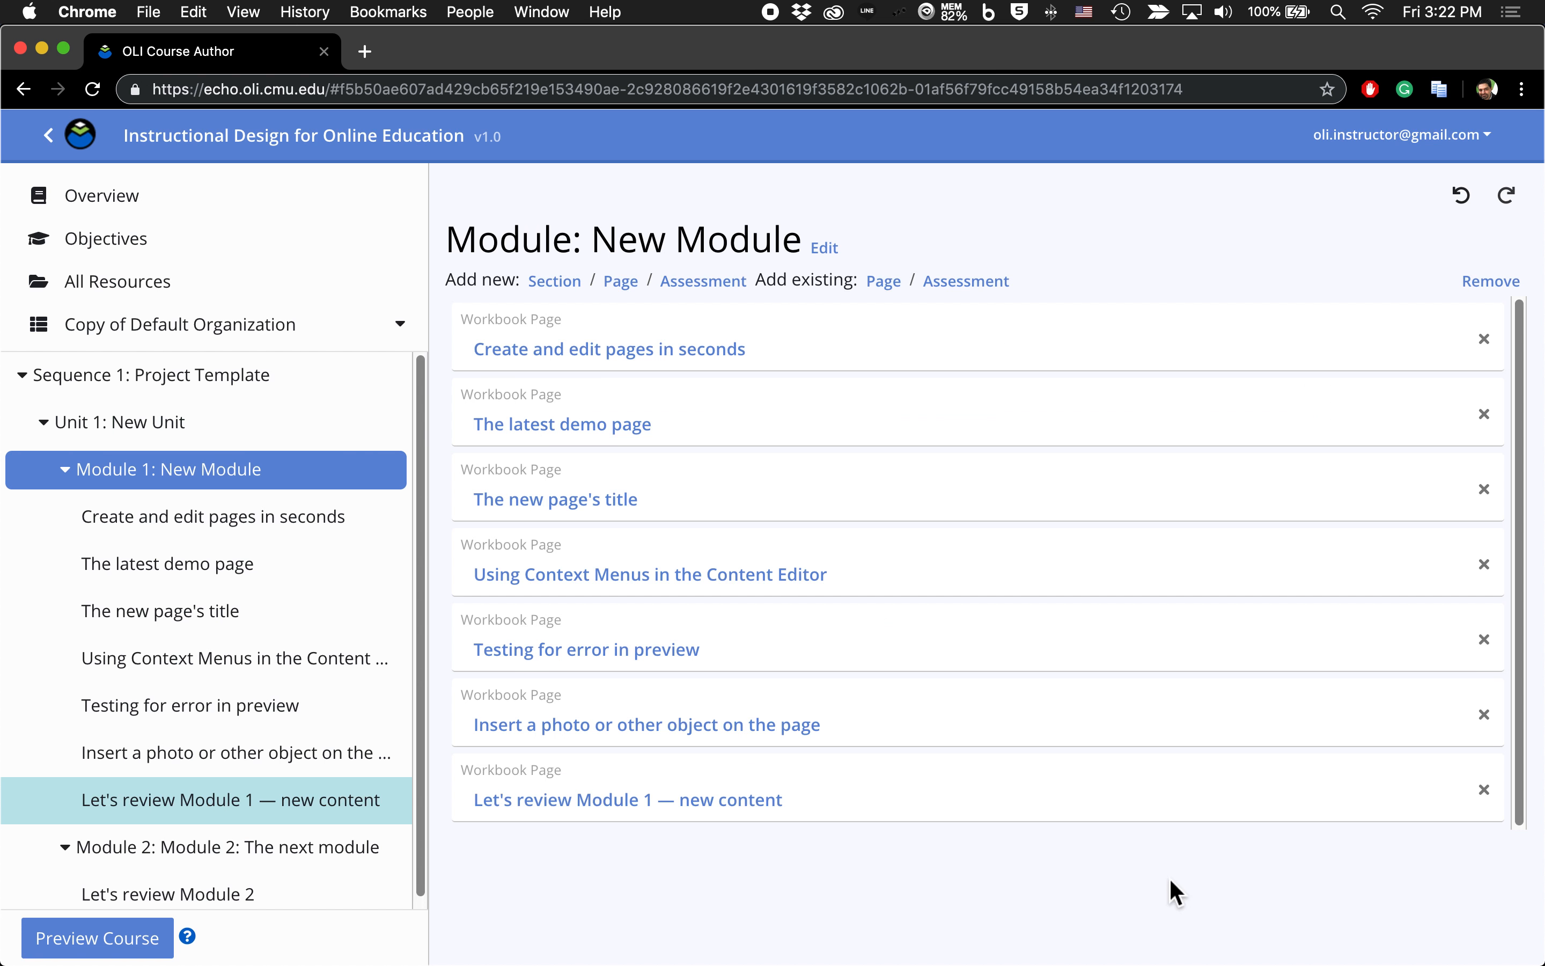
{"action": "left_click", "coordinate": [606, 801]}
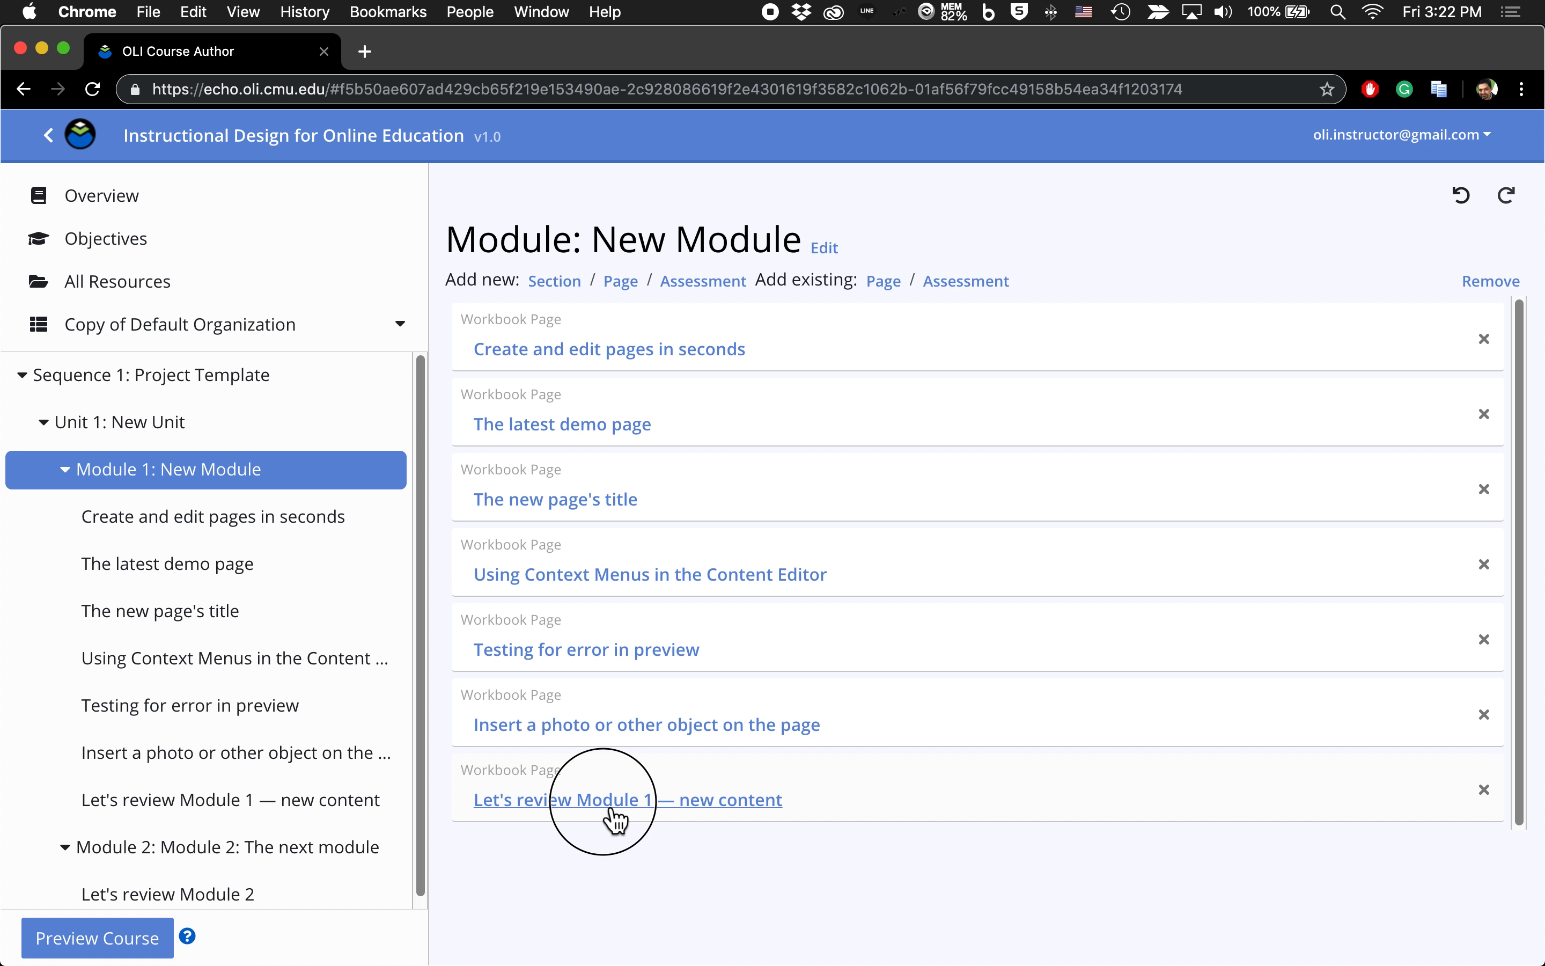